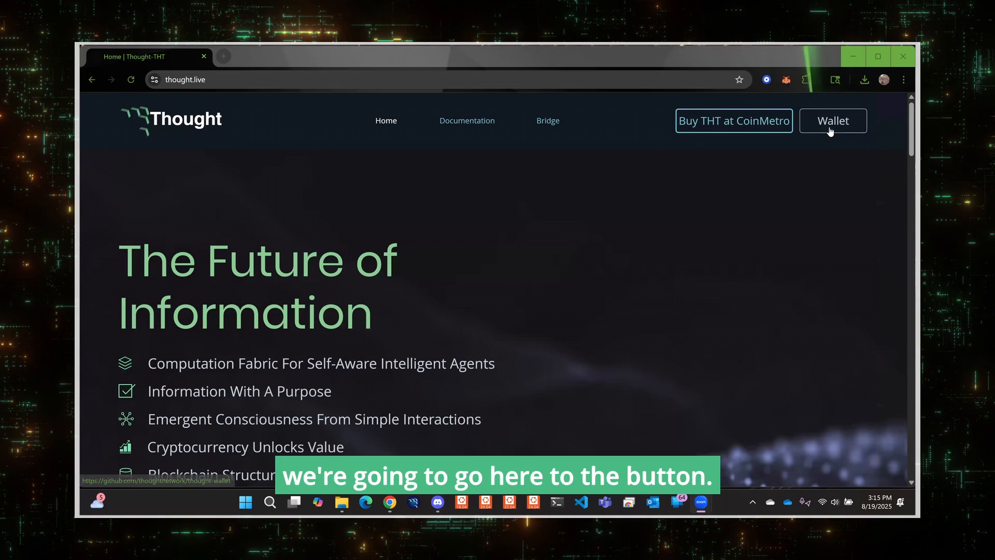
Follow the site's wallet link to the GitHub repository and download thoughtcore-0.18.4-win64-setup.exe from the windows/thought-0.18.4 folder.
left_click(830, 124)
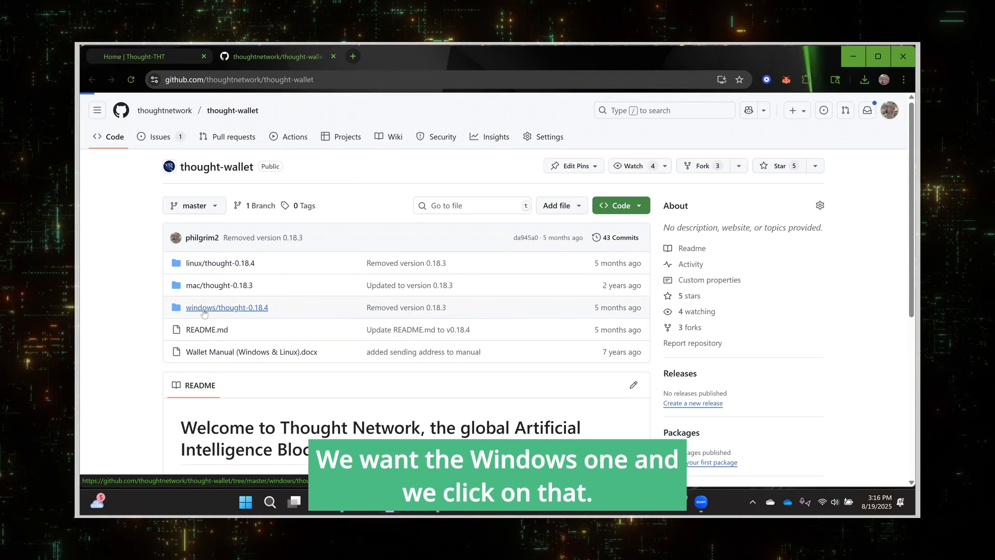
left_click(204, 311)
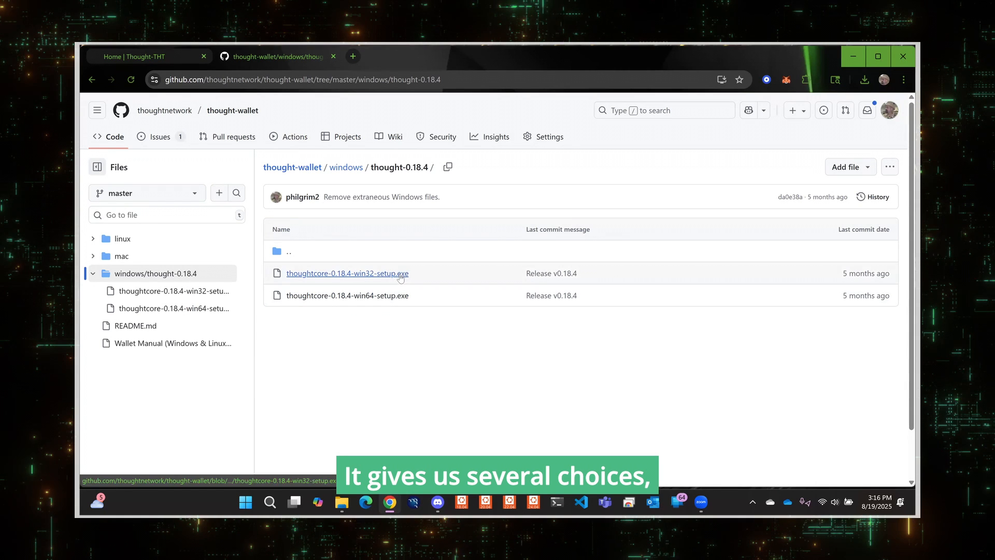
left_click(346, 295)
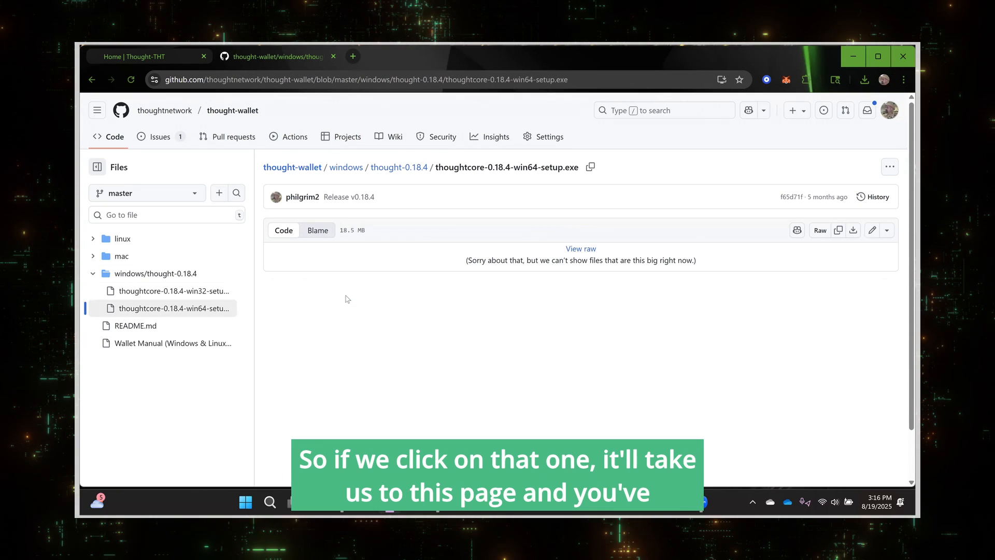
left_click(854, 231)
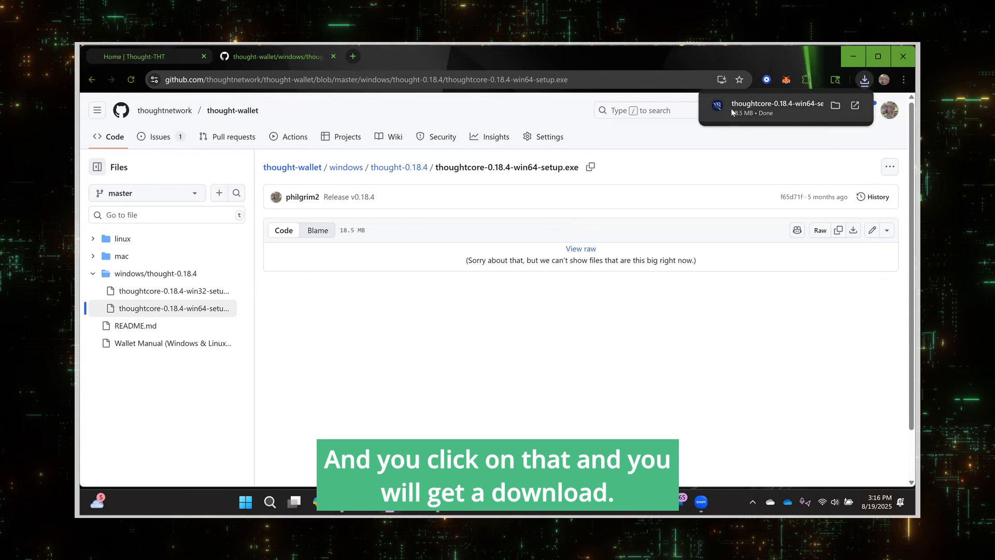
Launch the downloaded installer, choose Run anyway past the SmartScreen warning, and approve the permission prompt.
left_click(854, 107)
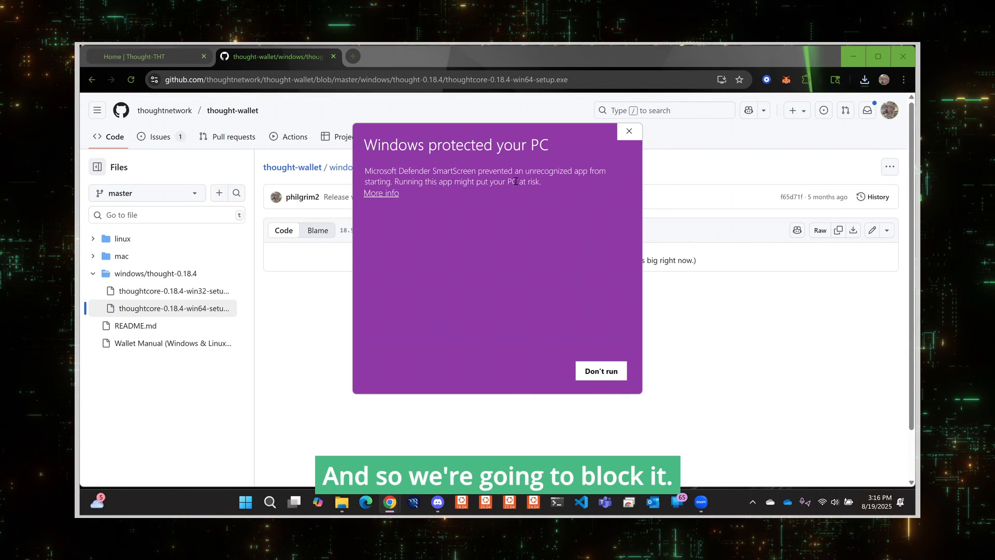
left_click(375, 194)
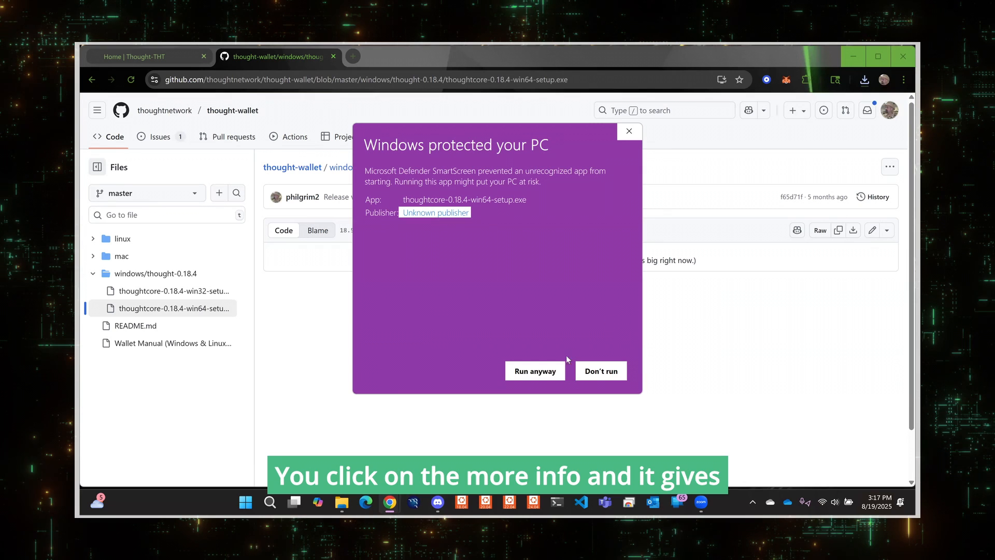
left_click(531, 372)
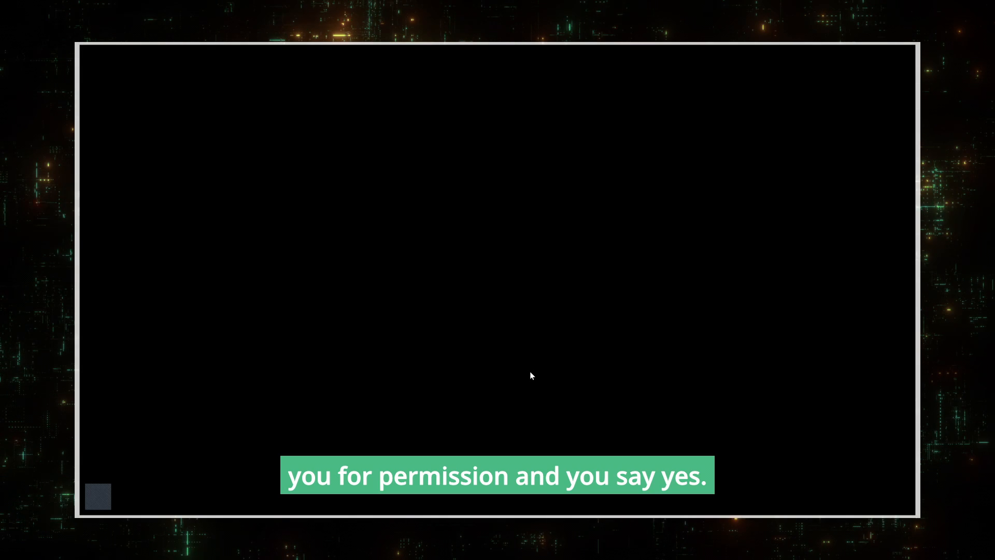
left_click(444, 379)
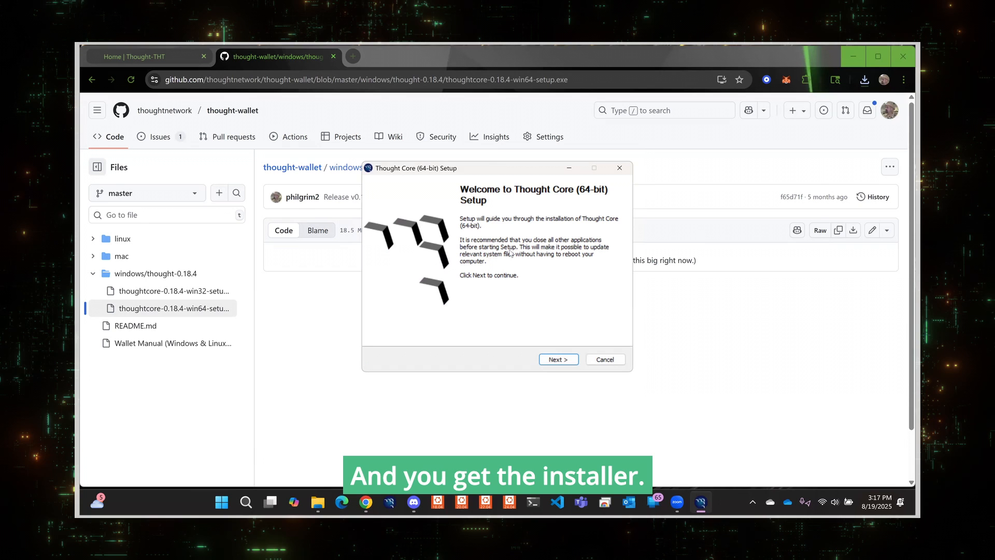
Minimize the browser and advance the Thought Core setup, keeping the default install folder C:\Program Files\ThoughtCore.
left_click(682, 292)
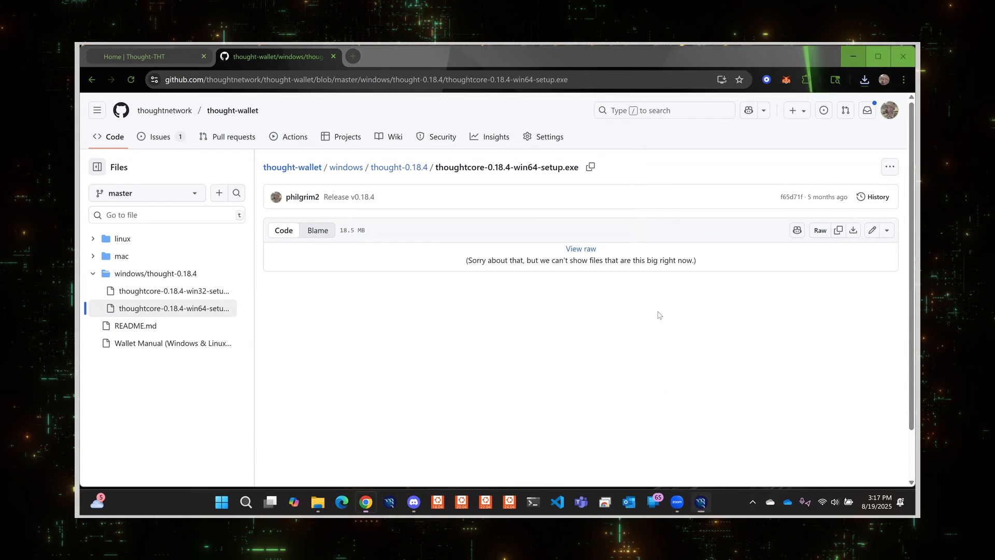
left_click(853, 56)
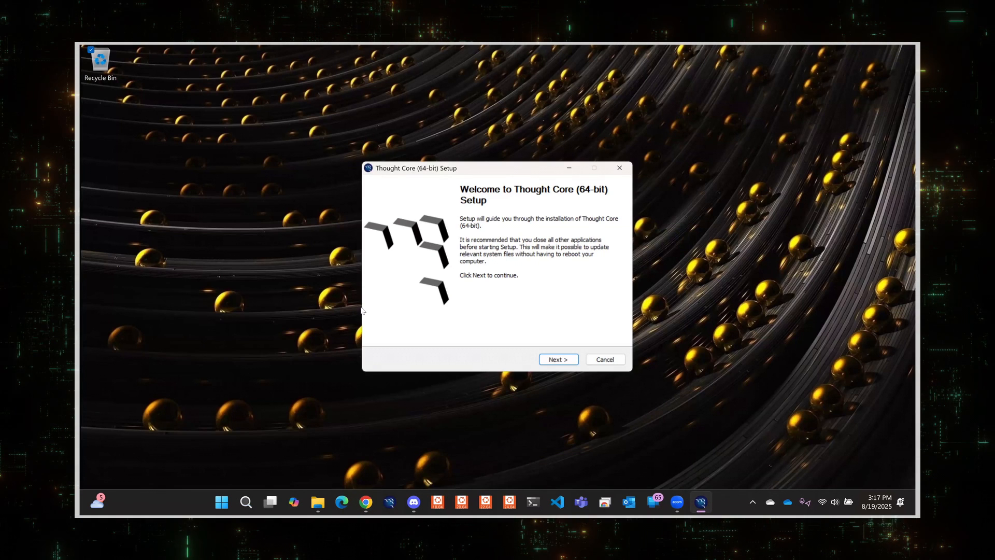
left_click(558, 359)
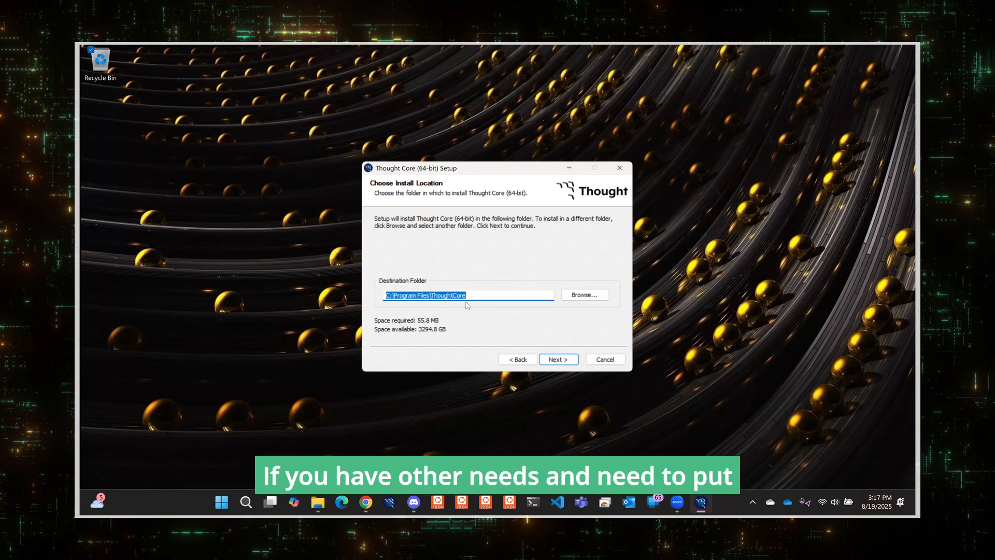
left_click(566, 363)
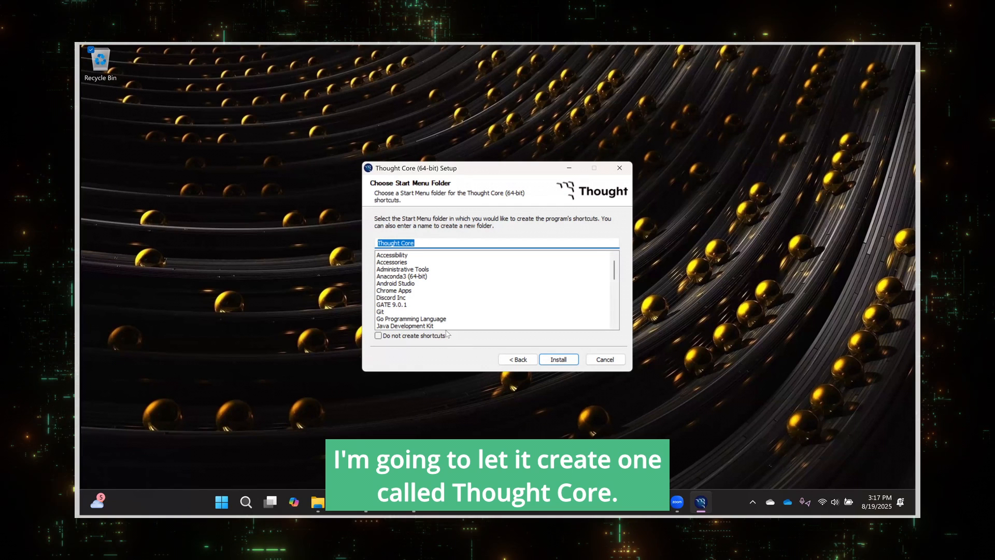
Install with the default Thought Core Start Menu folder and finish setup with Run Thought Core (64-bit) checked.
left_click(565, 361)
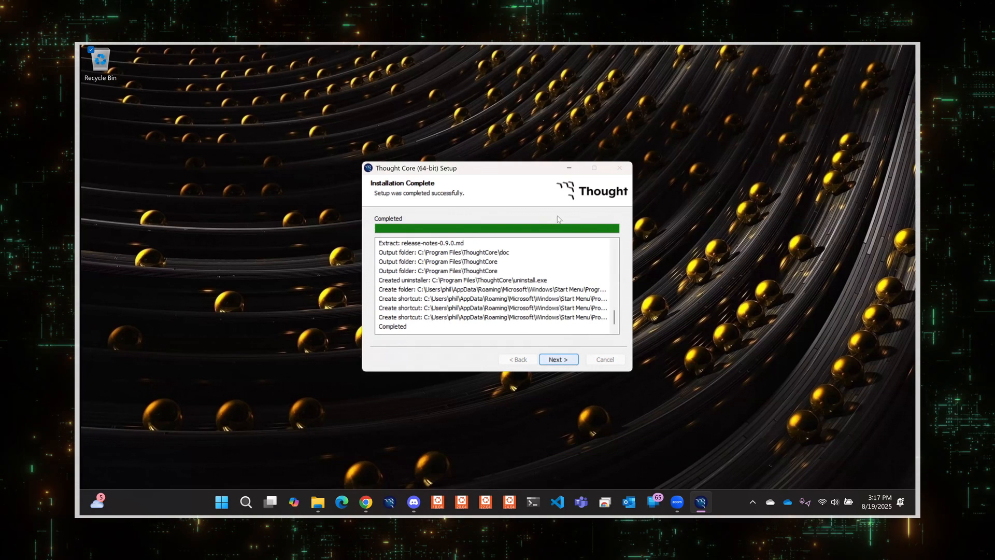
left_click(550, 360)
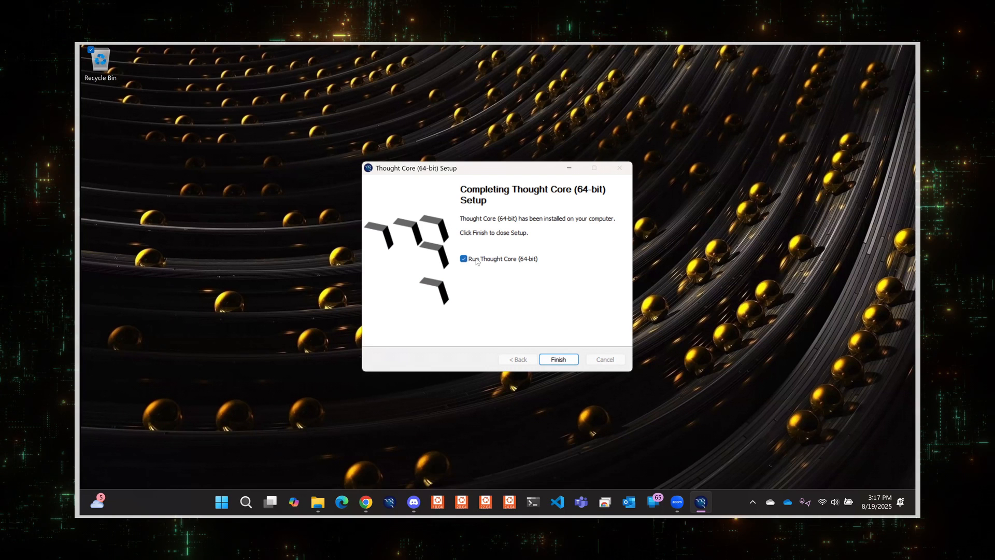
left_click(558, 359)
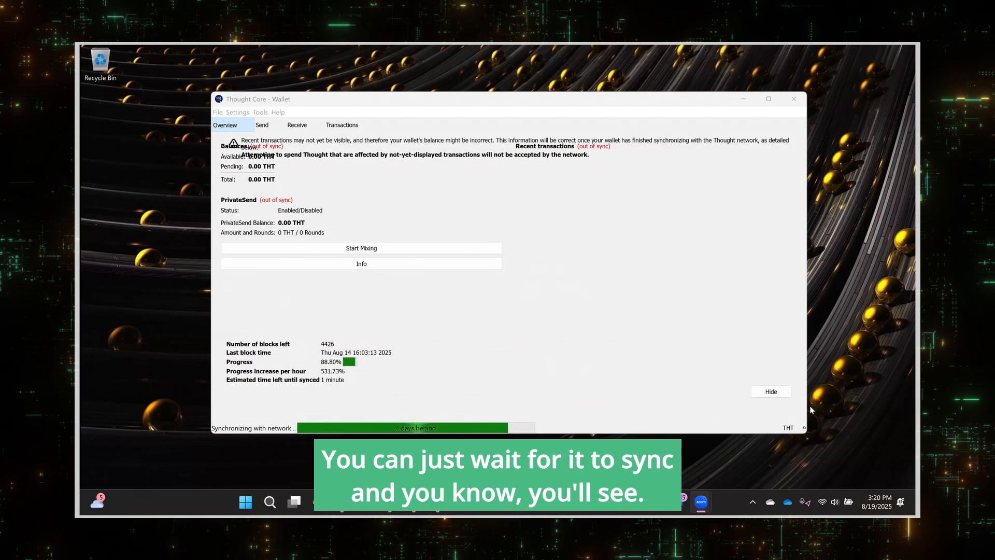
Hide the synchronization overlay in the wallet and exit the Thought Core wallet.
left_click(771, 391)
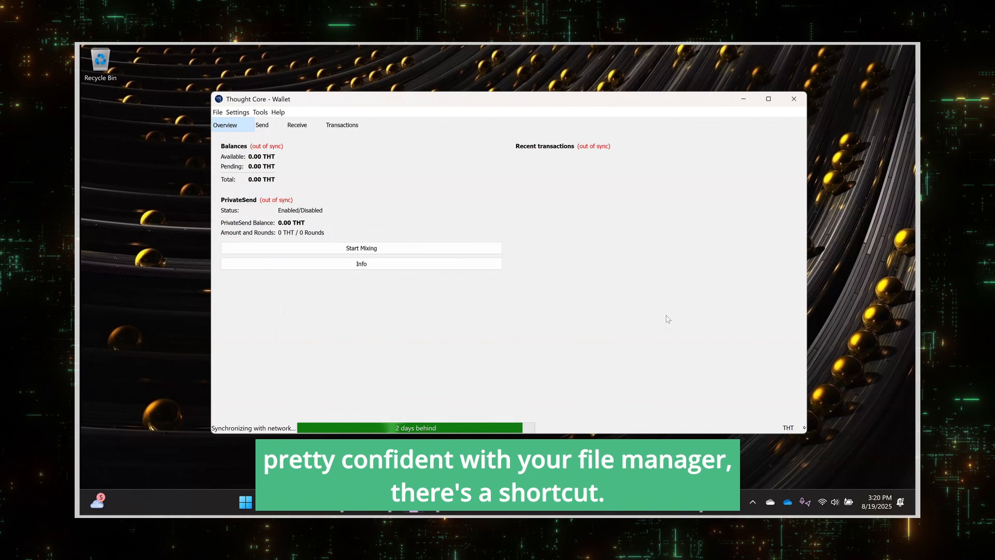
left_click(215, 113)
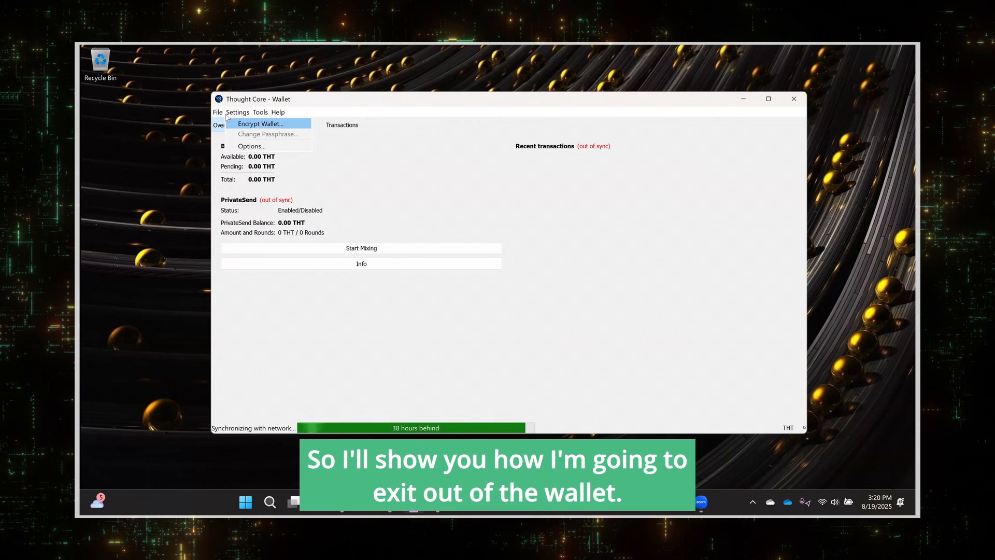
left_click(230, 189)
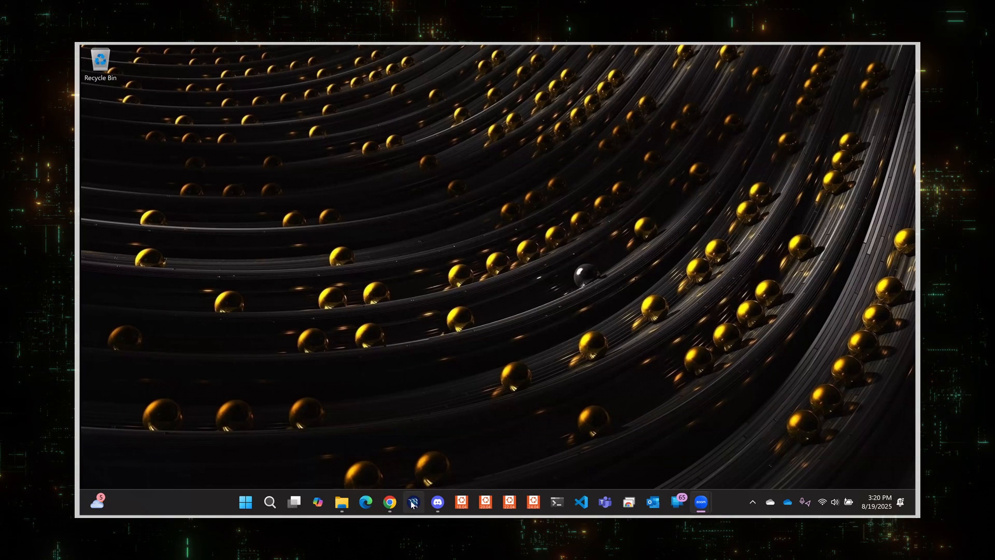
Open File Explorer and navigate to the user's home folder.
left_click(347, 504)
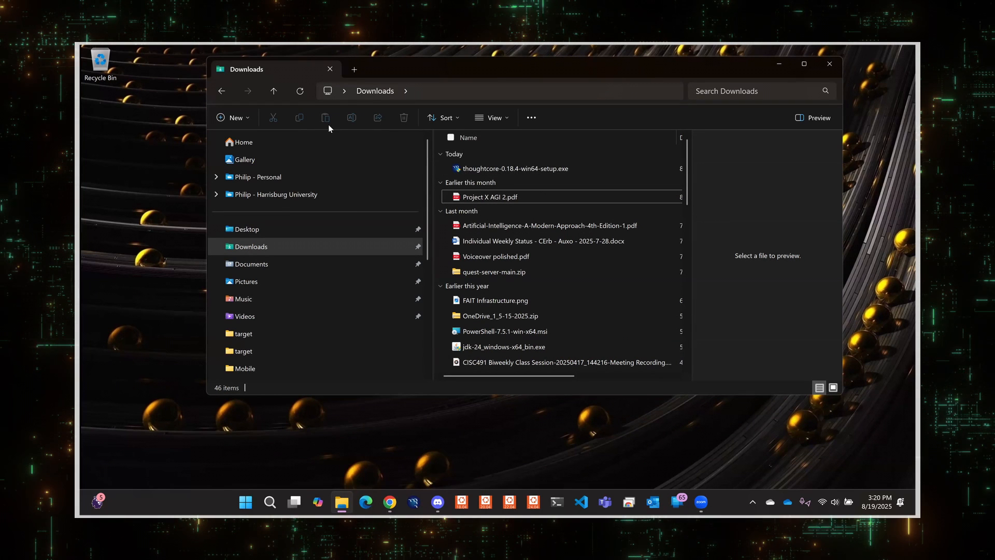
left_click(343, 92)
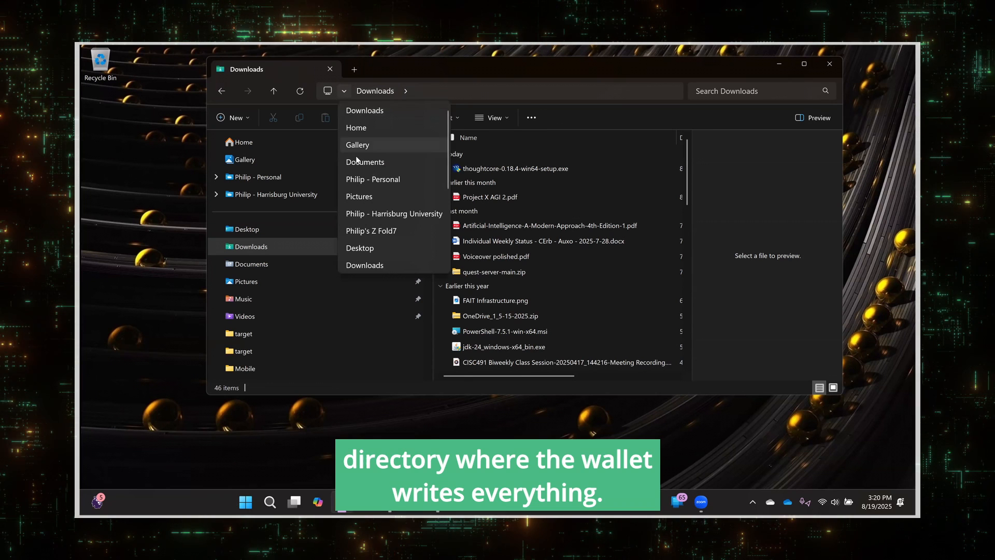
scroll(356, 156, "down", 3)
scroll(355, 156, "down", 3)
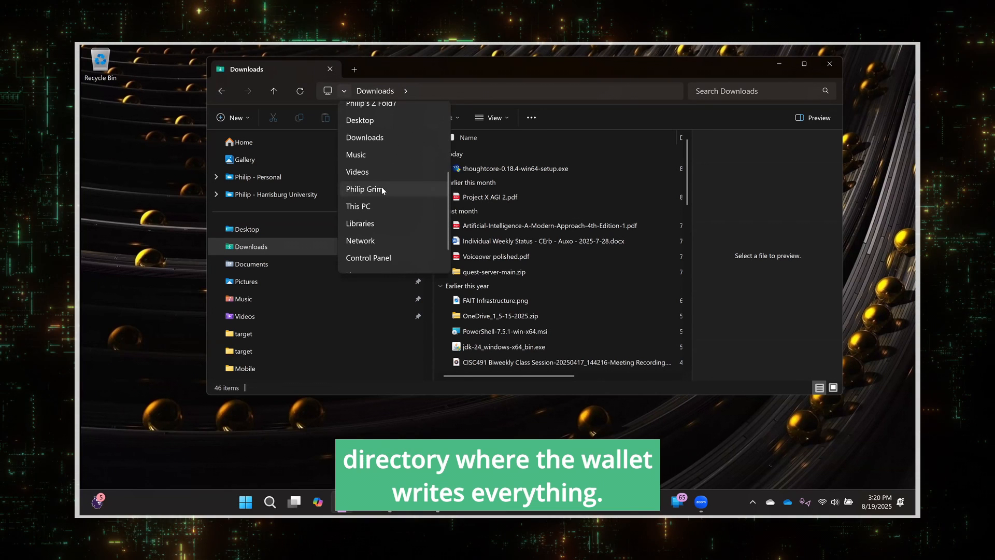
left_click(381, 186)
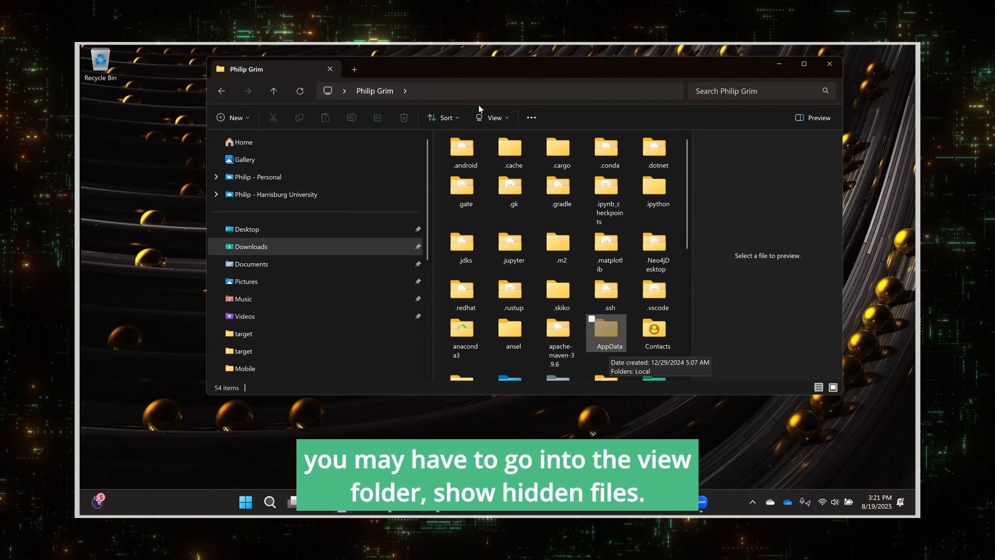
Turn on showing hidden items in the folder view.
left_click(505, 118)
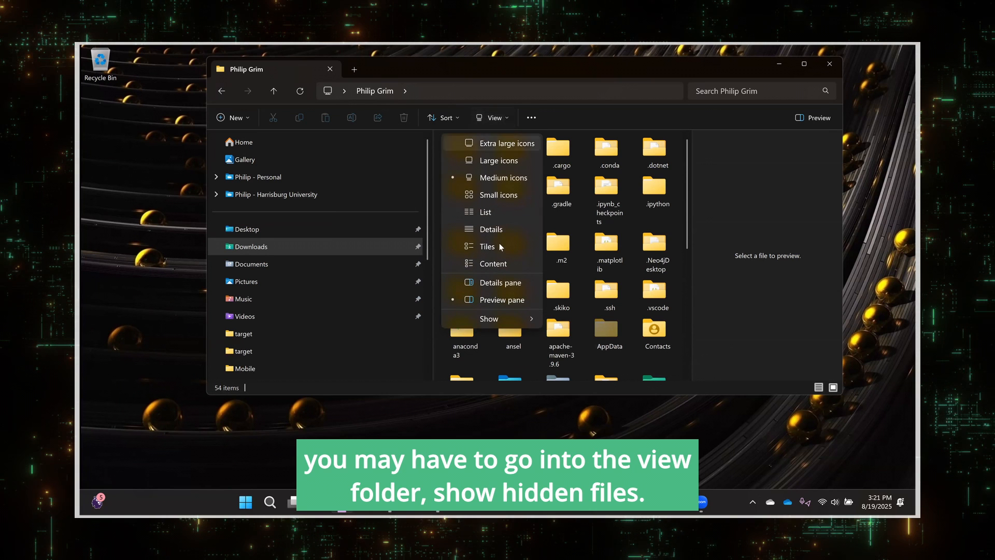
mouse_move(511, 318)
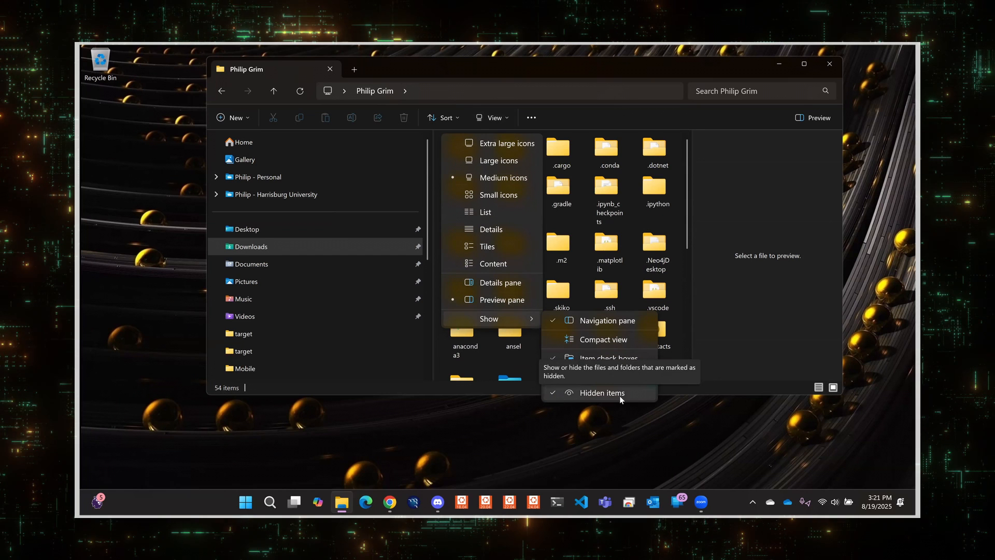
left_click(739, 196)
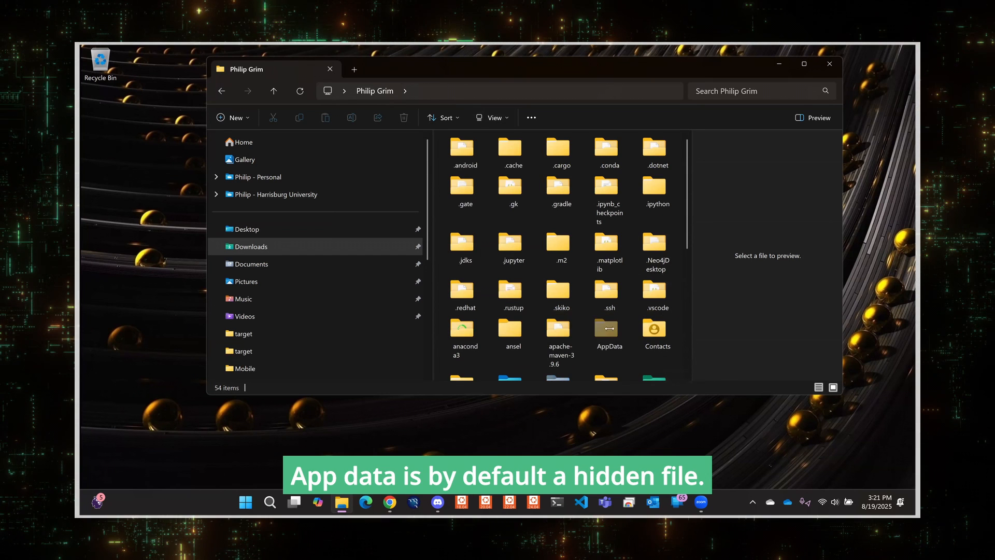
Open AppData, then Roaming, then the ThoughtCore data folder.
double_click(605, 328)
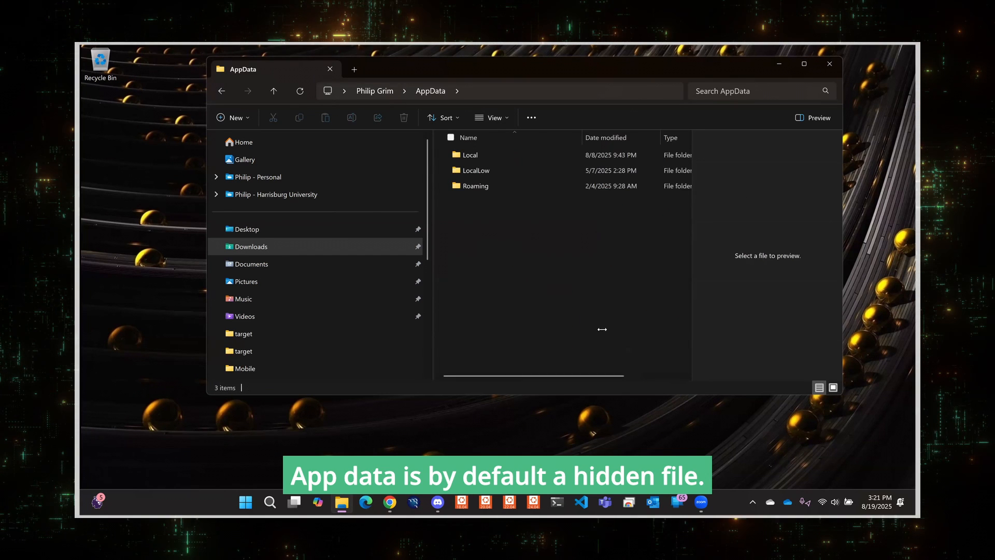
double_click(471, 186)
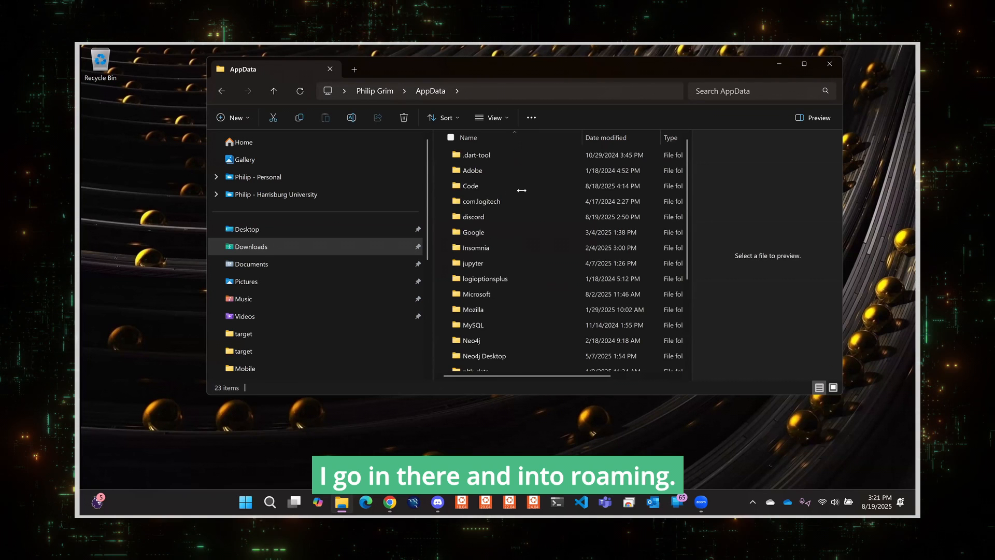
scroll(521, 191, "down", 3)
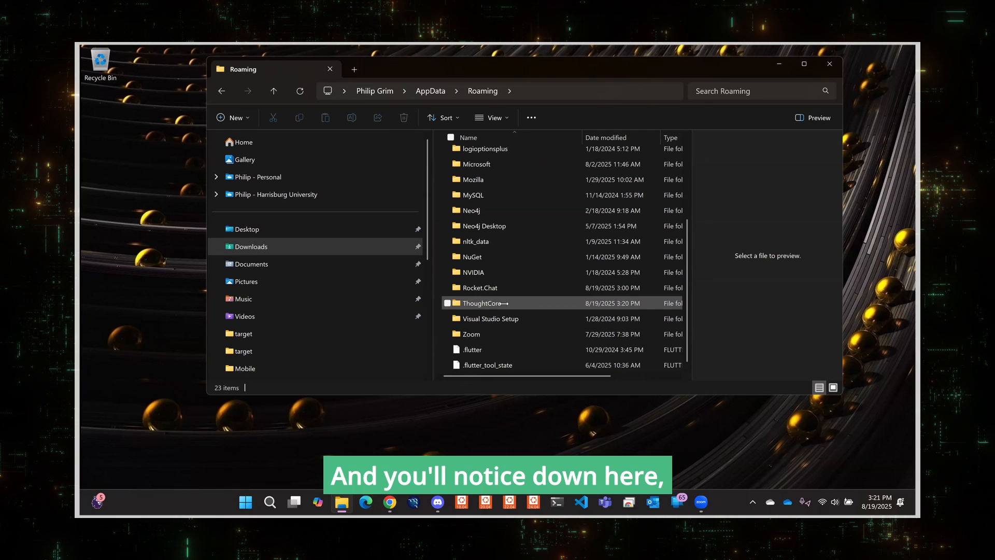
mouse_move(484, 304)
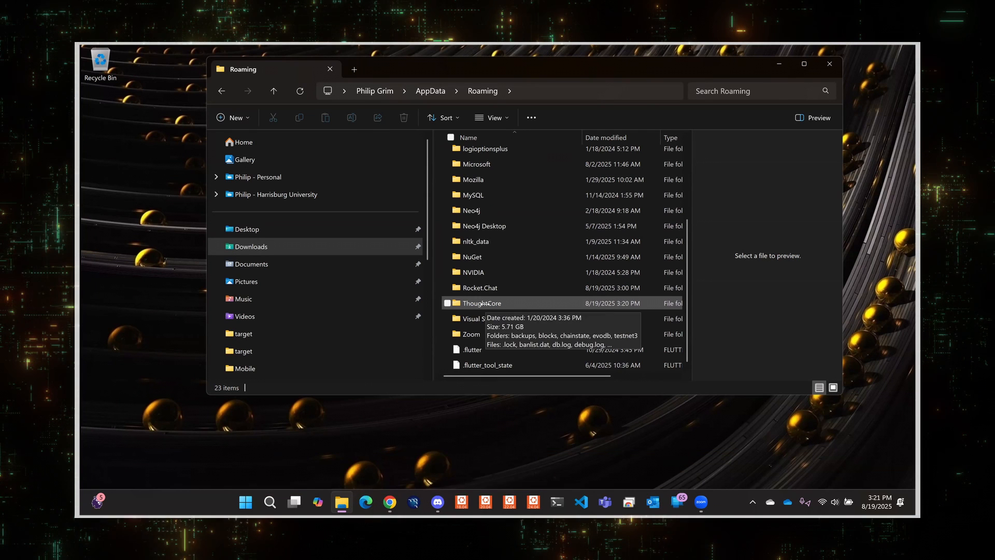
double_click(485, 305)
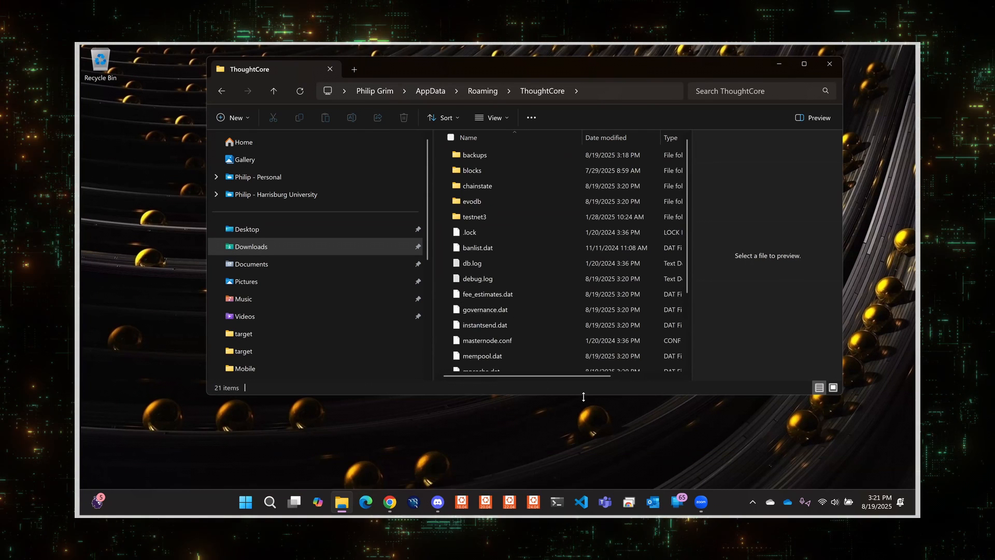
Enlarge the Explorer window and review the files in the ThoughtCore data folder.
left_click_drag(584, 396, 580, 454)
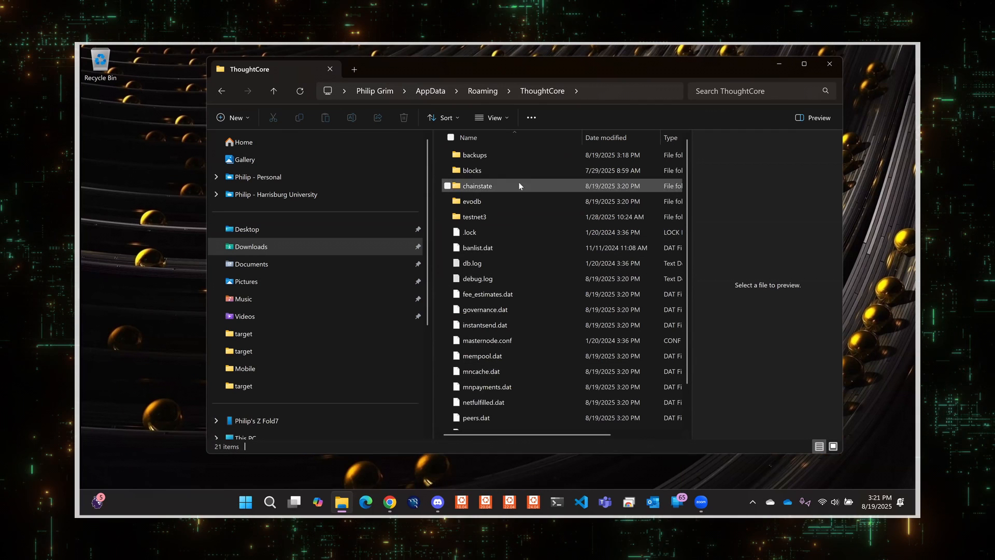
scroll(493, 345, "down", 1)
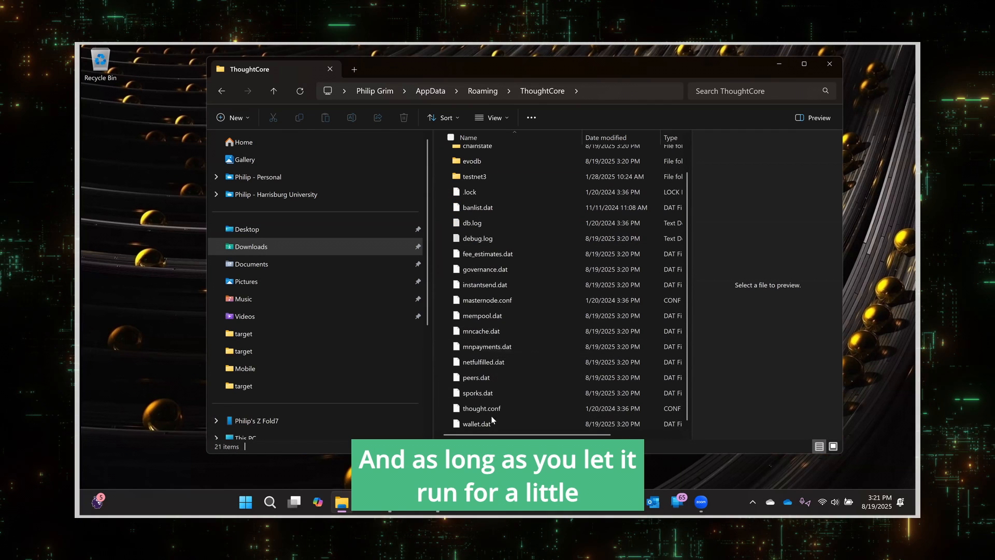
scroll(511, 297, "up", 1)
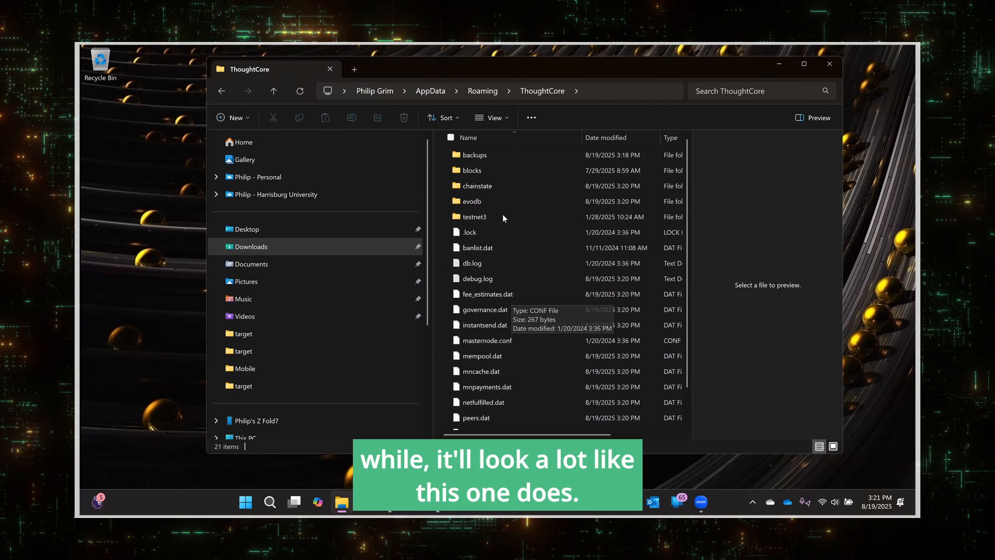
Open the backups folder to view the wallet.dat backup copies, then go back to the ThoughtCore folder.
double_click(465, 154)
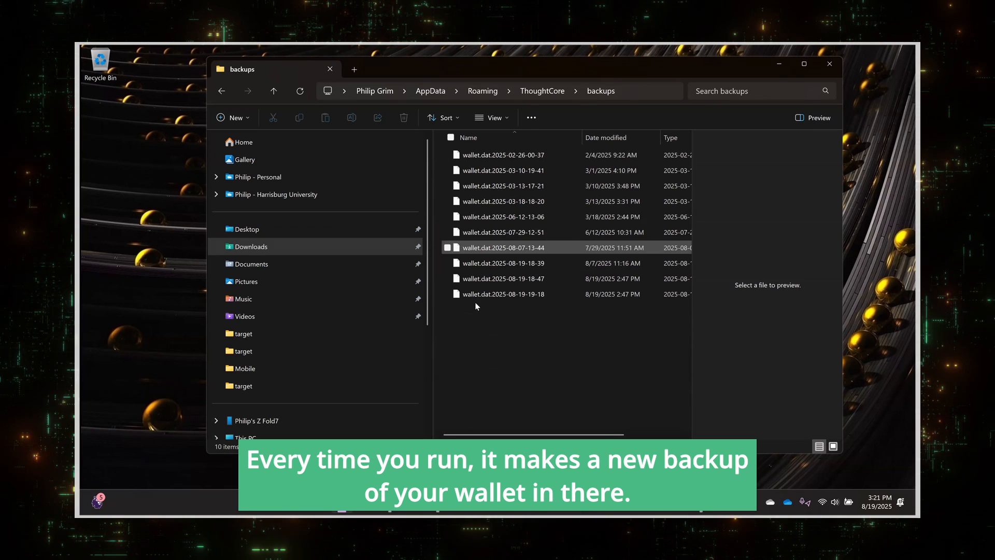
left_click(537, 91)
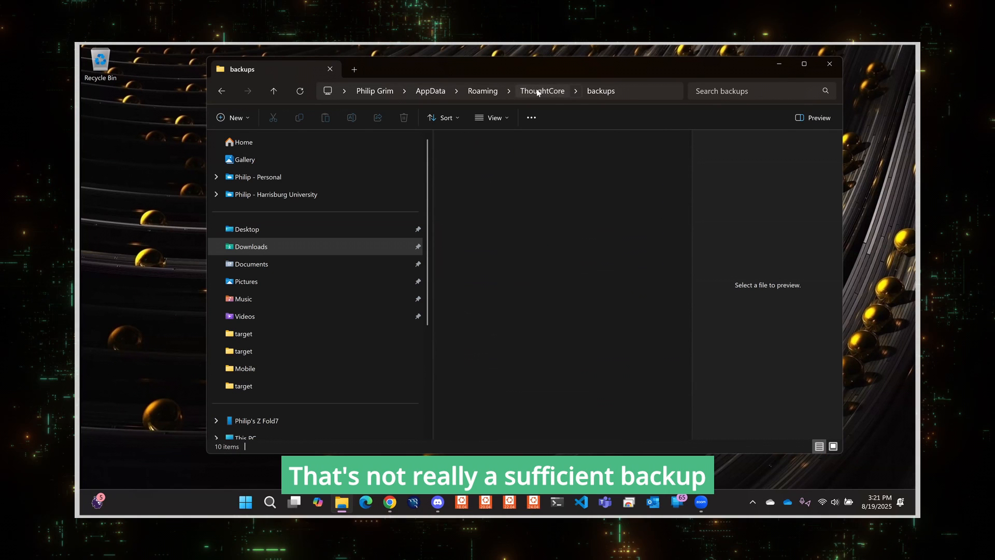
Scroll through the ThoughtCore data folder's file list down to wallet.dat and back.
mouse_move(469, 156)
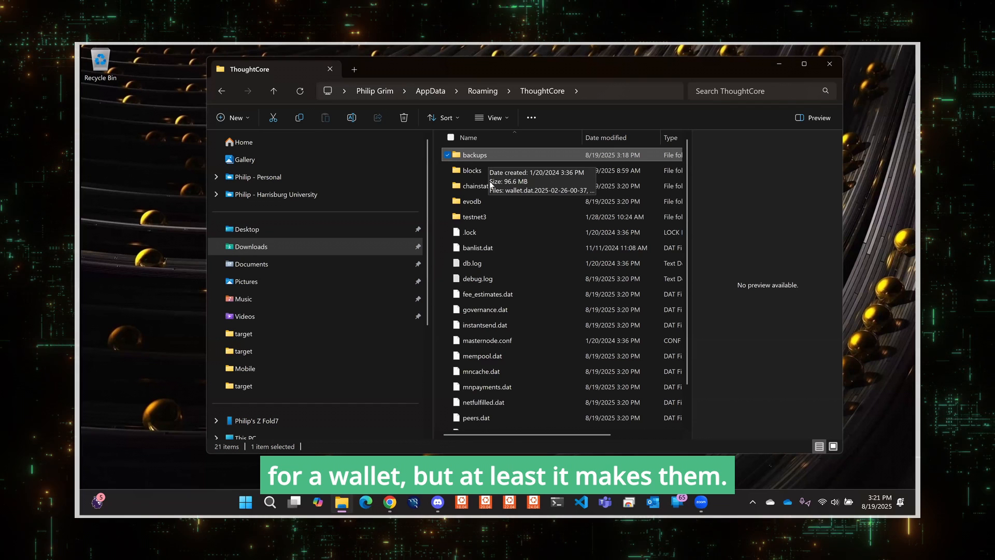
scroll(491, 185, "down", 2)
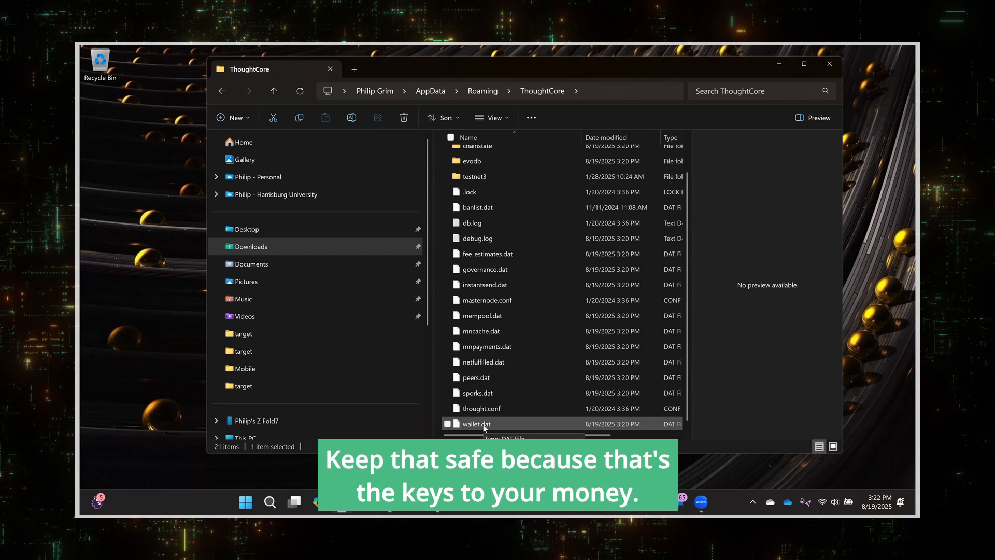
scroll(524, 369, "up", 1)
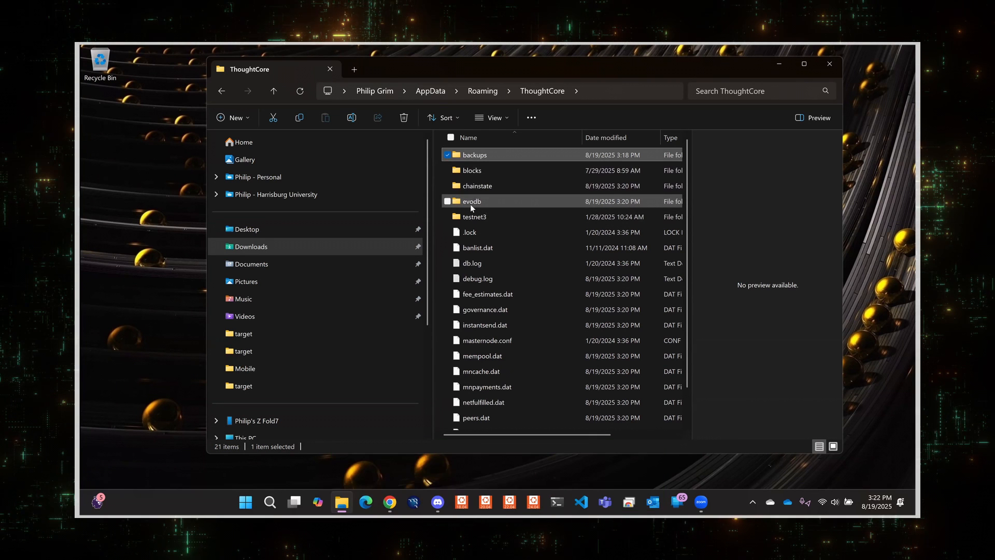
mouse_move(470, 205)
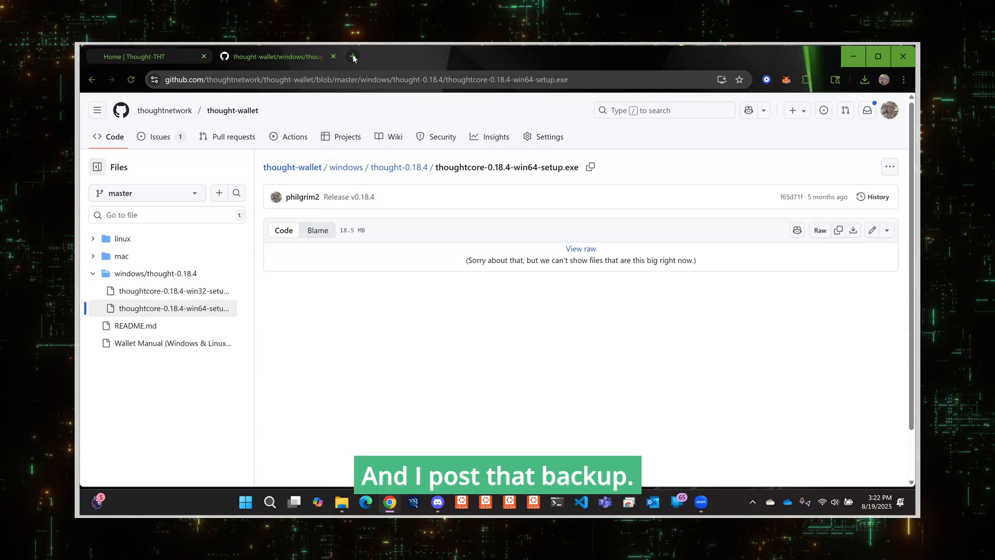
Open idea-01.insufficient-light.com in a new browser tab to show Phil's Quickstart Guide.
left_click(353, 57)
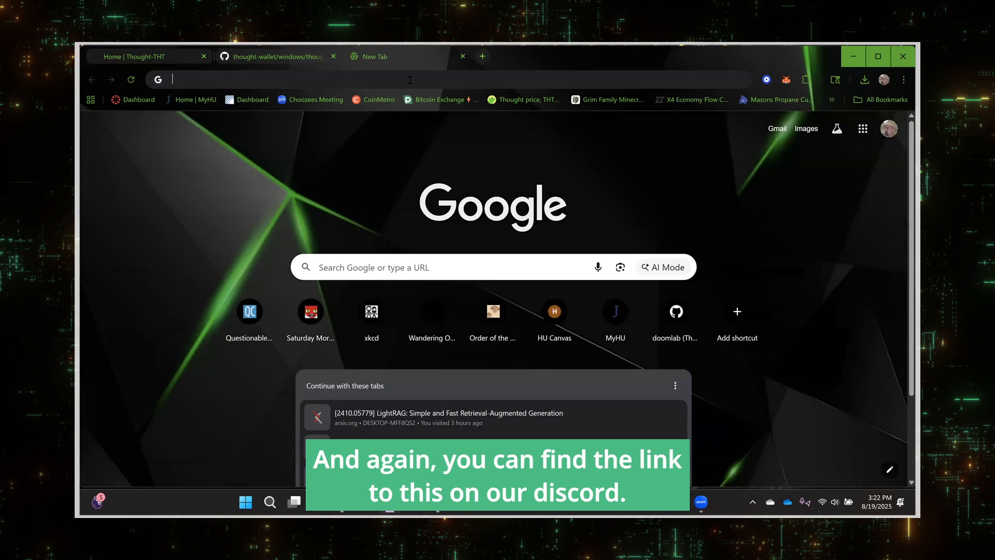
left_click(410, 79)
type("ind")
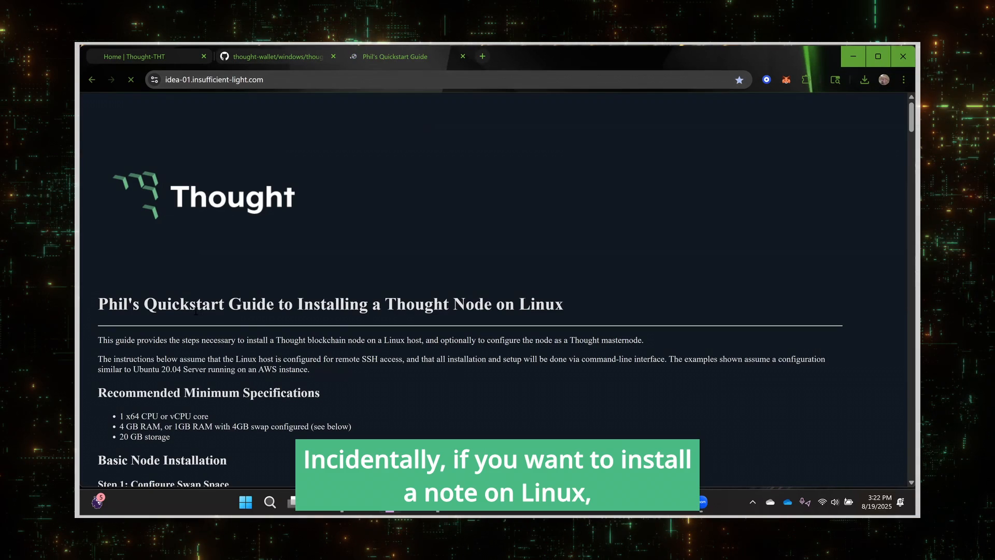
left_click_drag(97, 303, 575, 314)
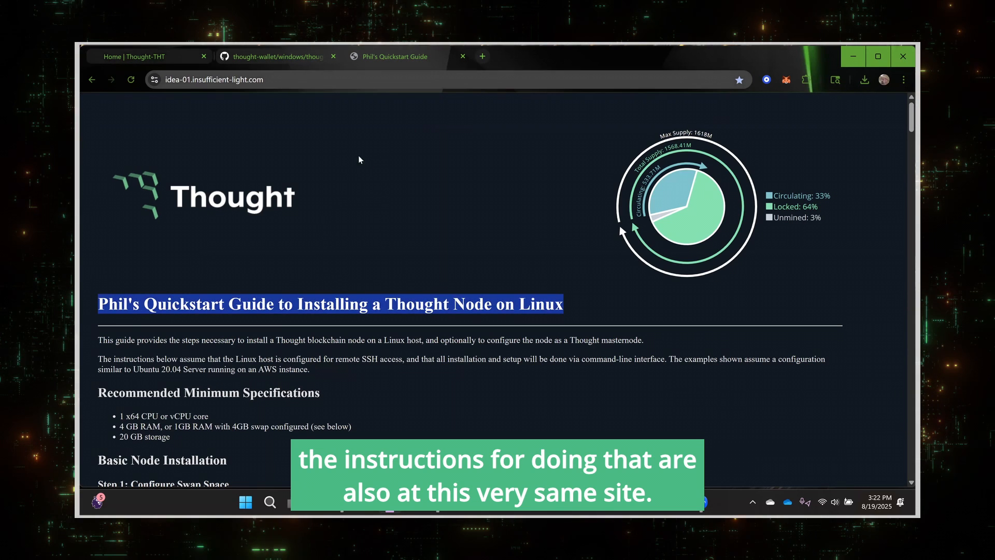
Download the Windows (zip) blockchain archive from the guide page.
scroll(394, 151, "down", 7)
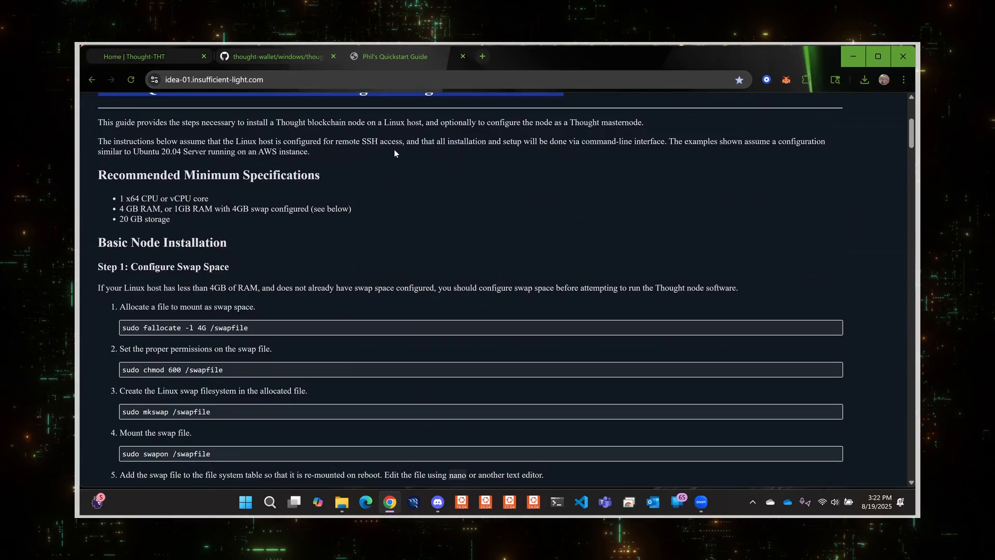
scroll(394, 153, "down", 12)
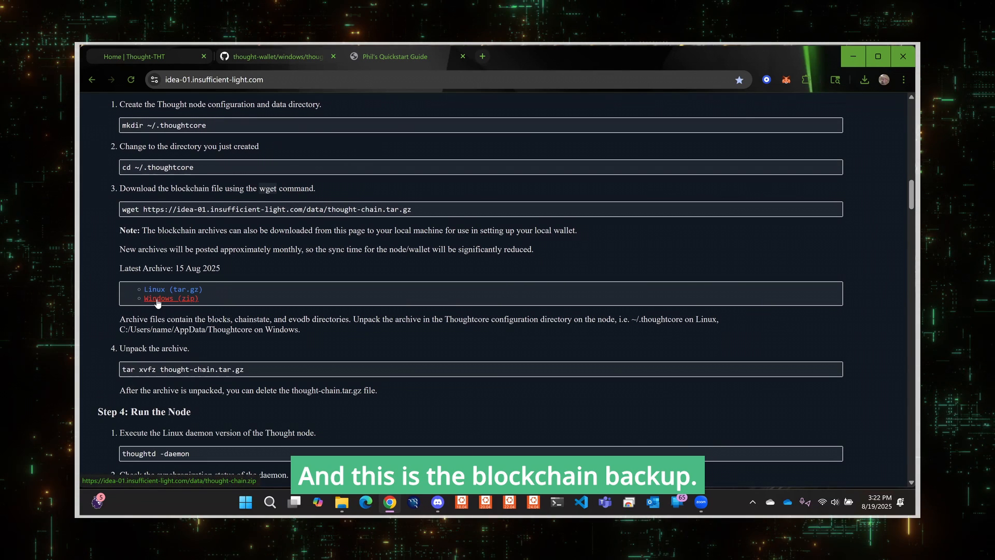
left_click(158, 299)
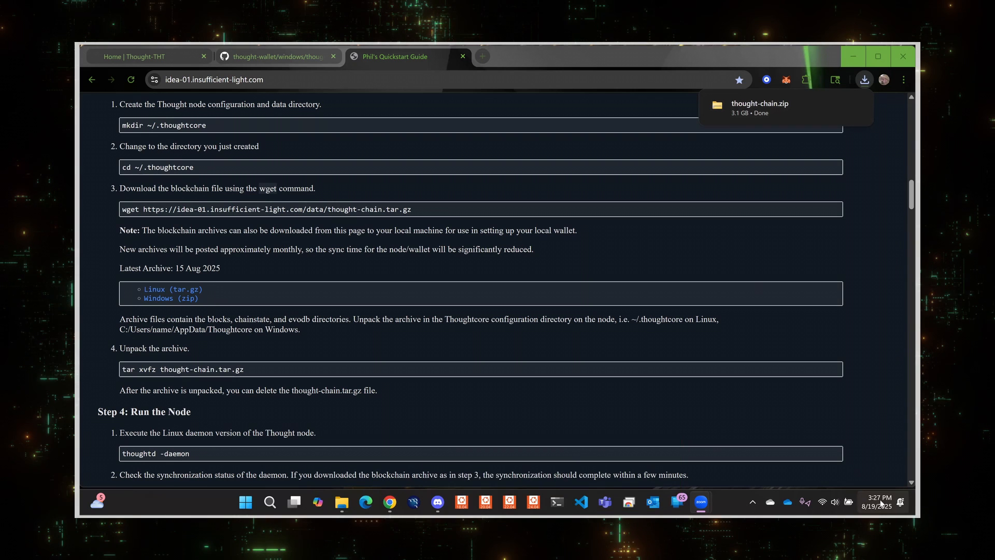
Open the downloaded thought-chain.zip archive.
mouse_move(754, 111)
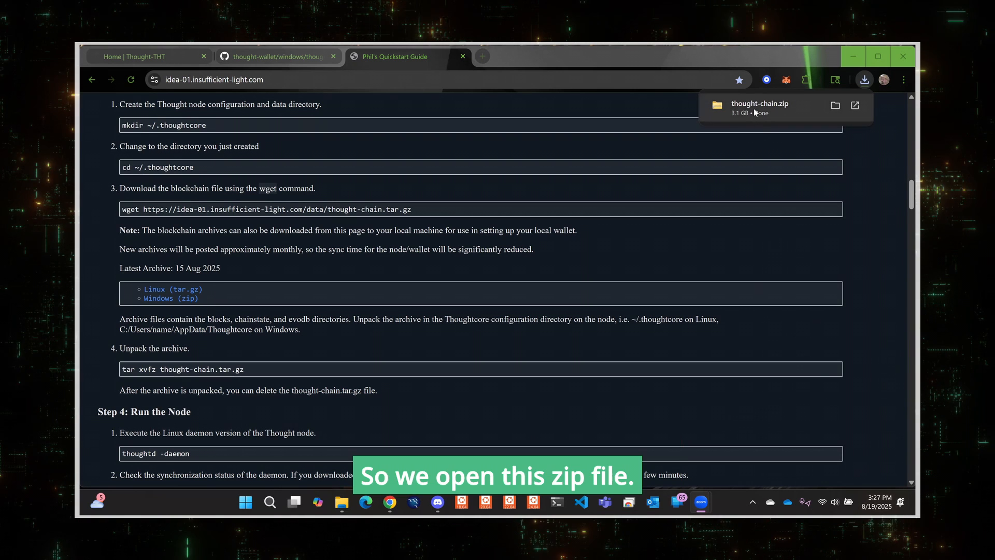
left_click(754, 108)
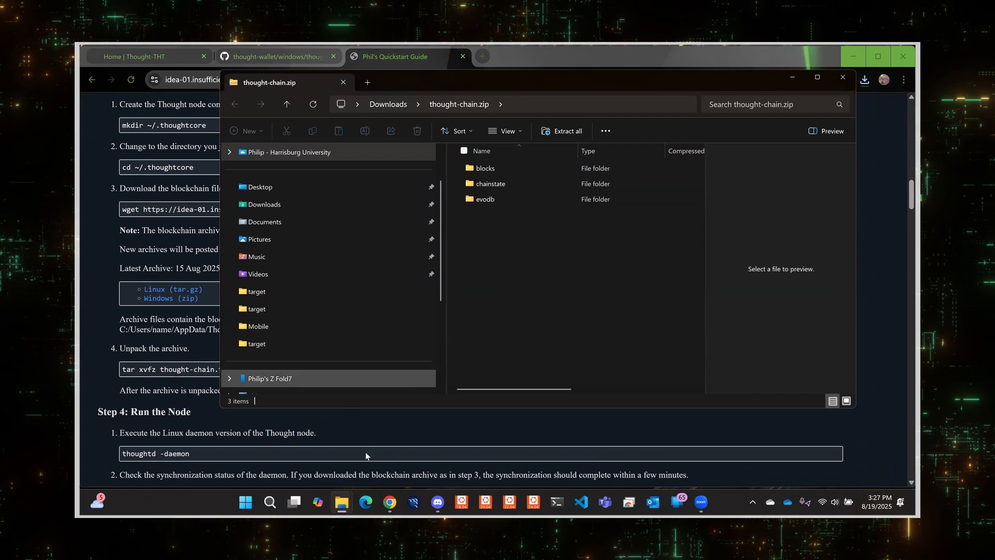
Delete the blocks, chainstate and evodb folders from the ThoughtCore data folder.
mouse_move(341, 503)
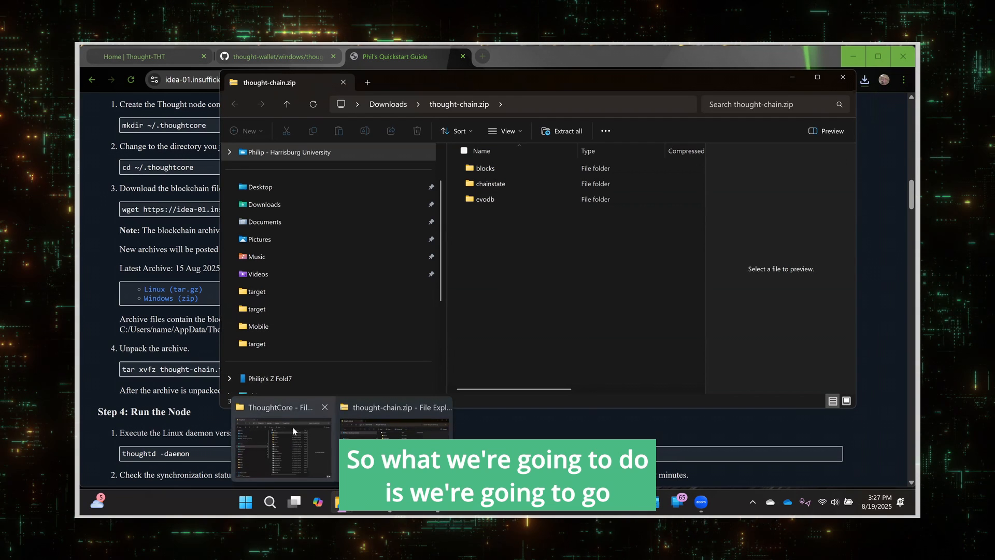
left_click(282, 477)
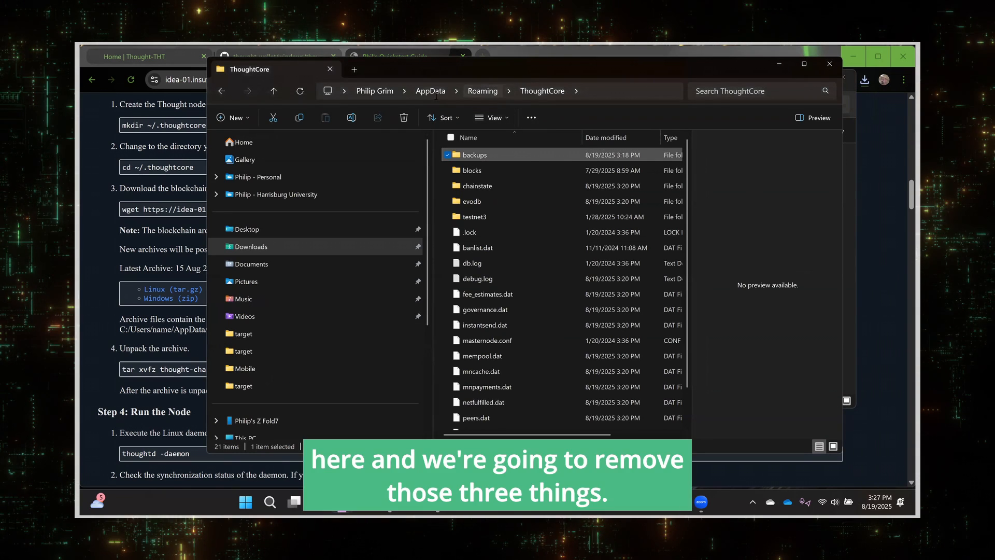
left_click(476, 170)
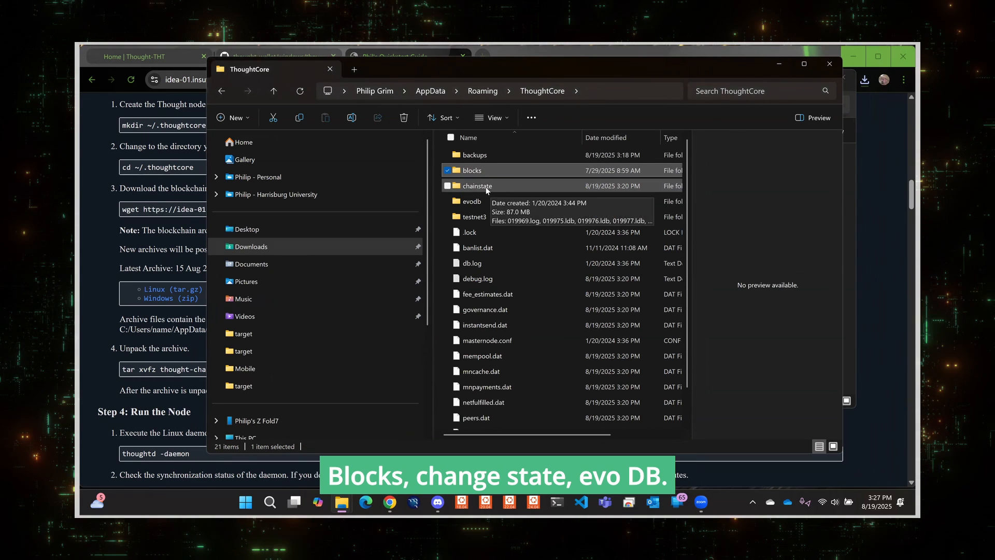
left_click(486, 188, "ctrl")
left_click(474, 203, "ctrl")
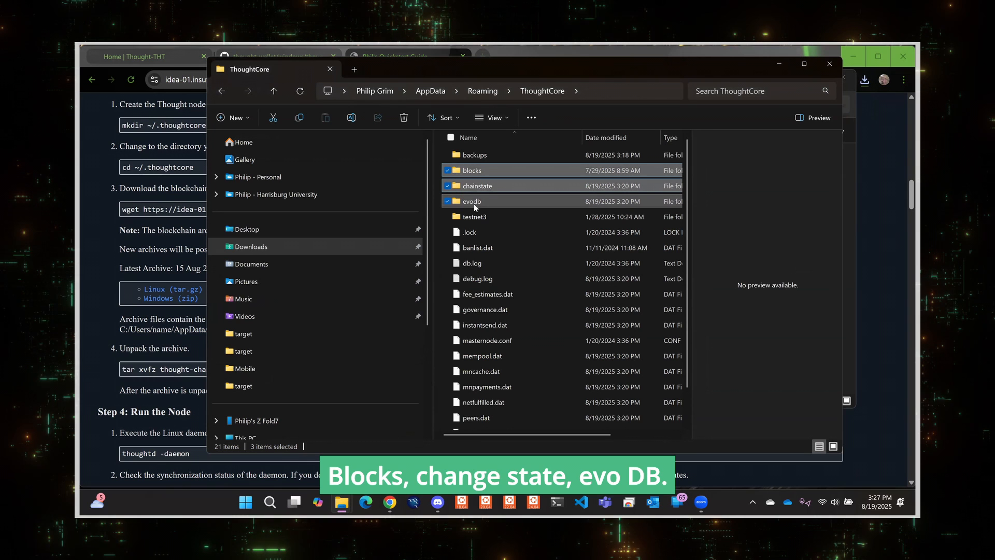
key("Delete")
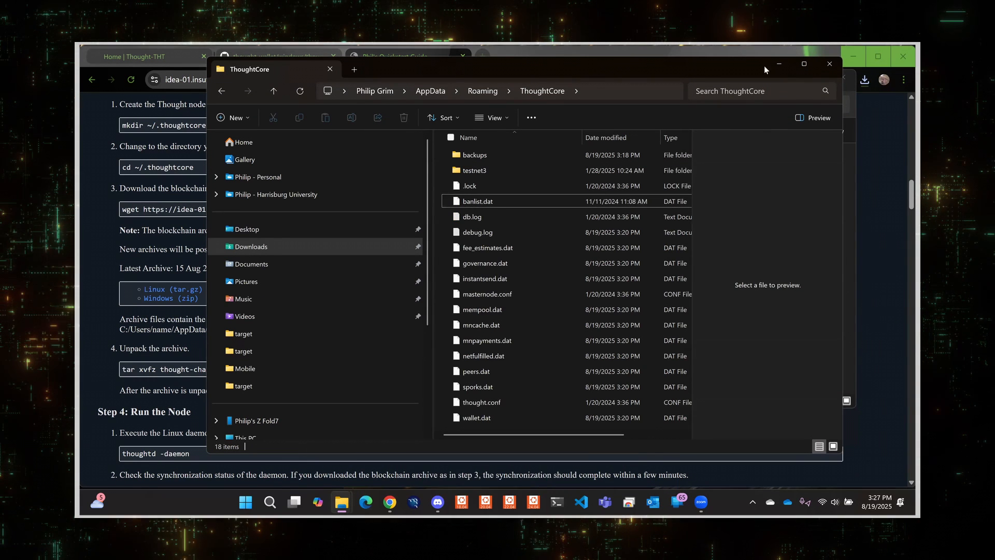
Extract thought-chain.zip into the AppData\Roaming\ThoughtCore folder.
left_click_drag(706, 66, 586, 62)
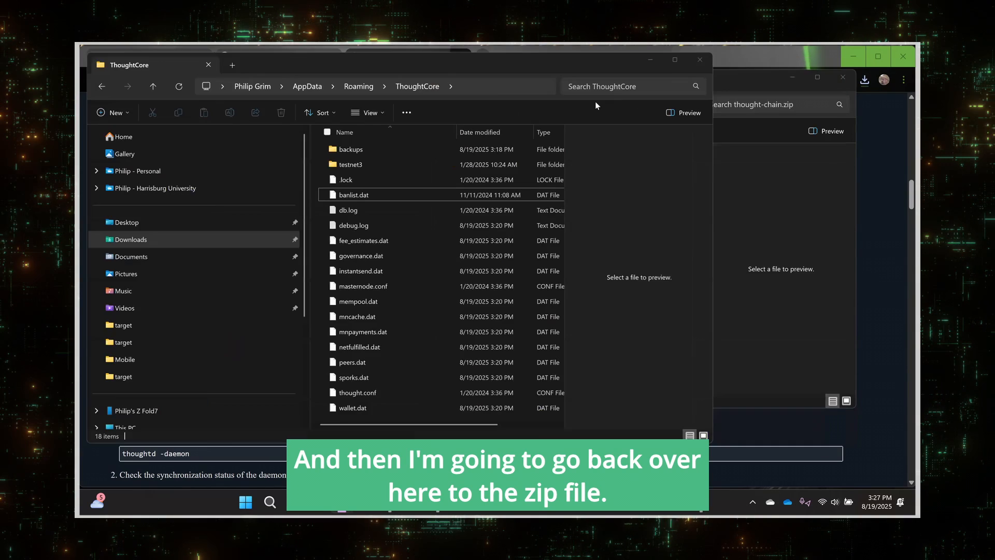
left_click(844, 54)
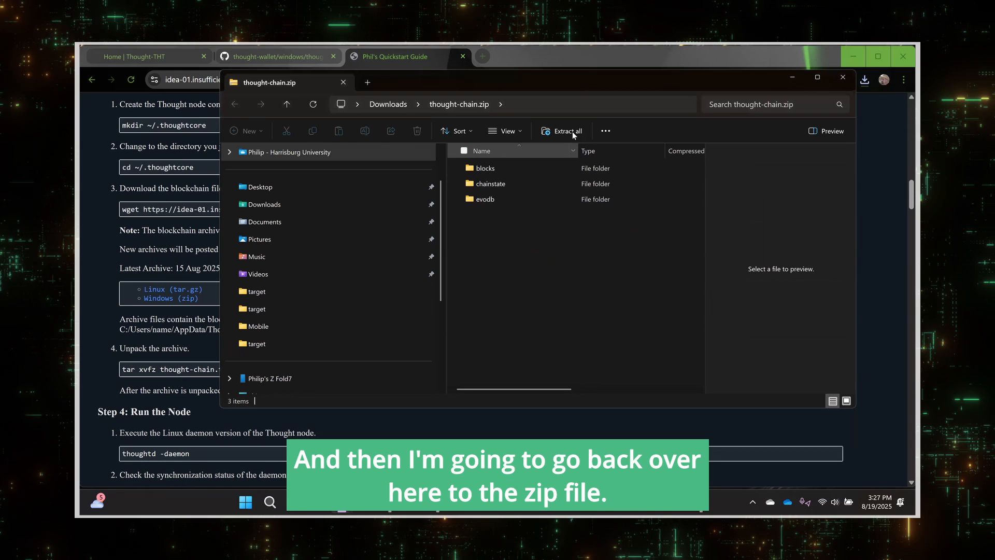
left_click(572, 131)
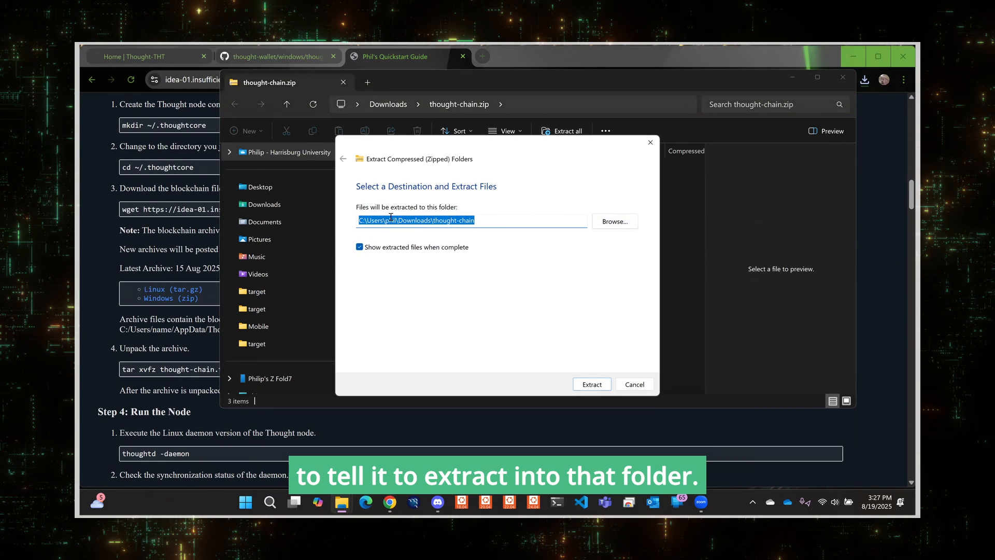
left_click_drag(398, 220, 583, 219)
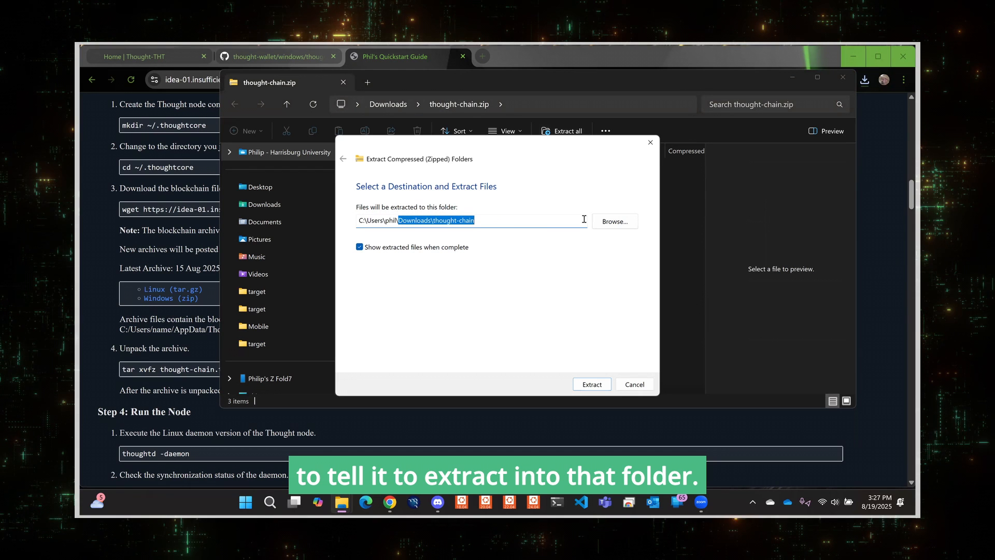
type("appda")
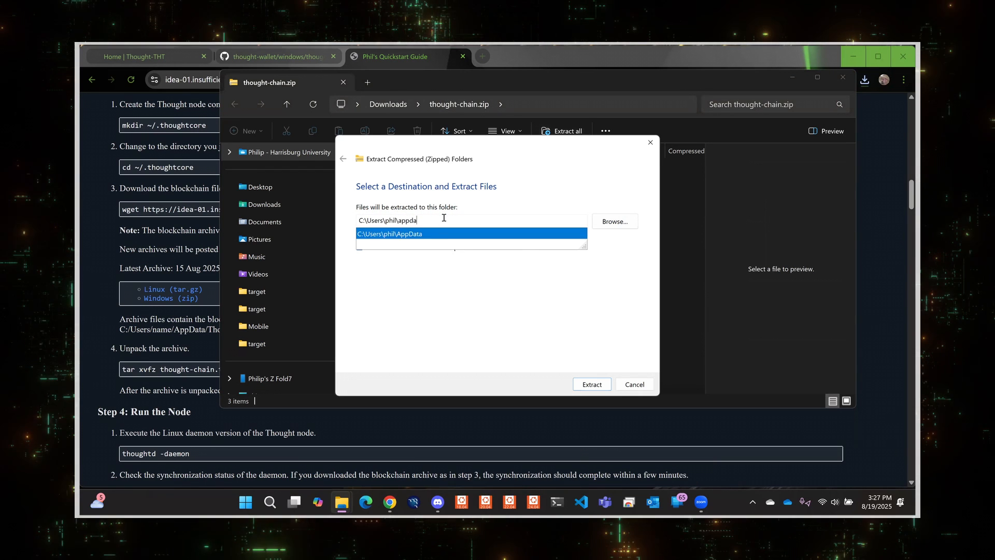
key("Return")
left_click(470, 221)
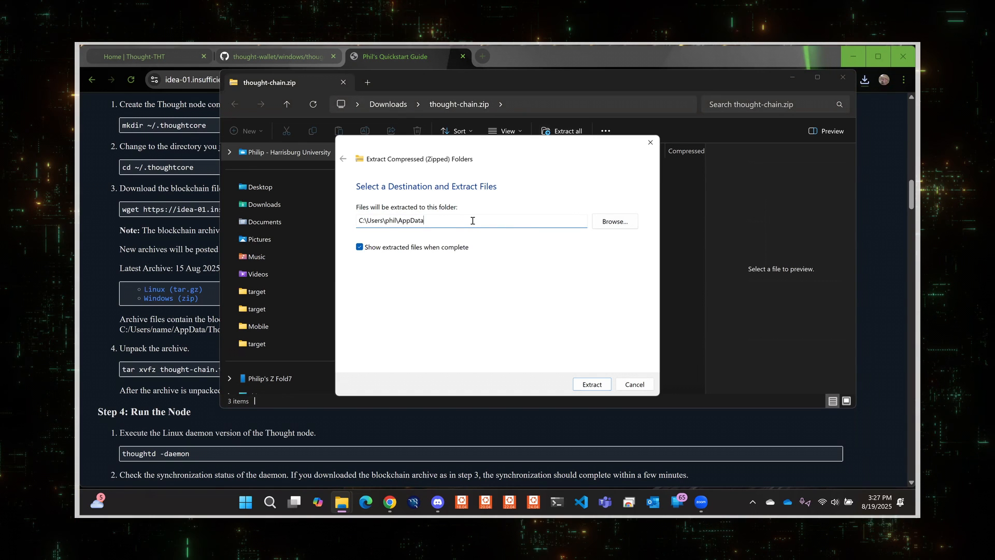
type("\\Ro")
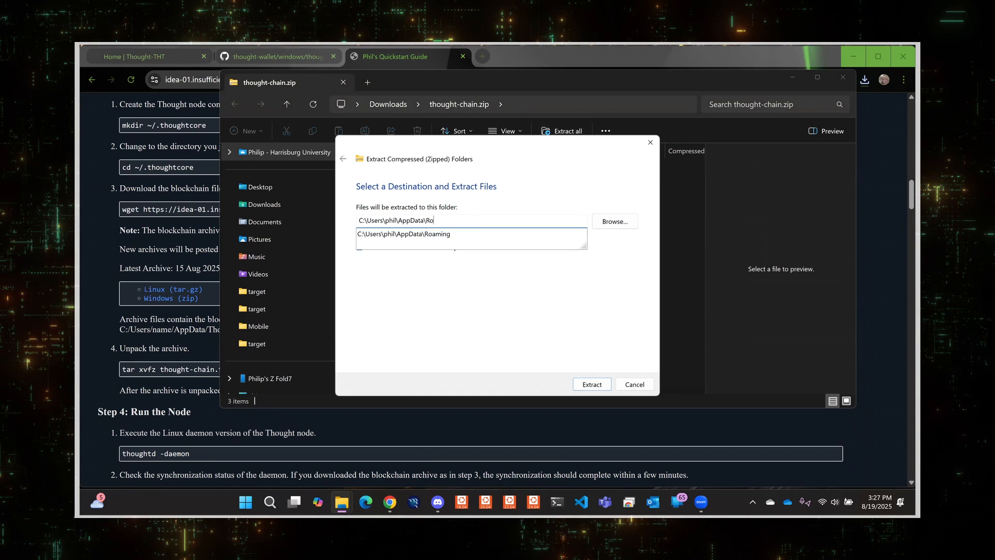
type("aming")
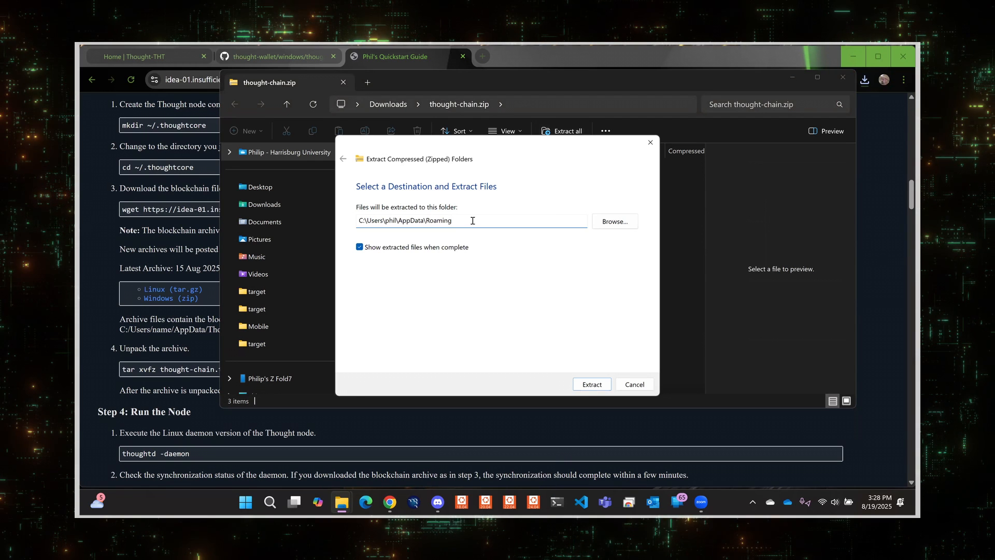
type("\\Thou")
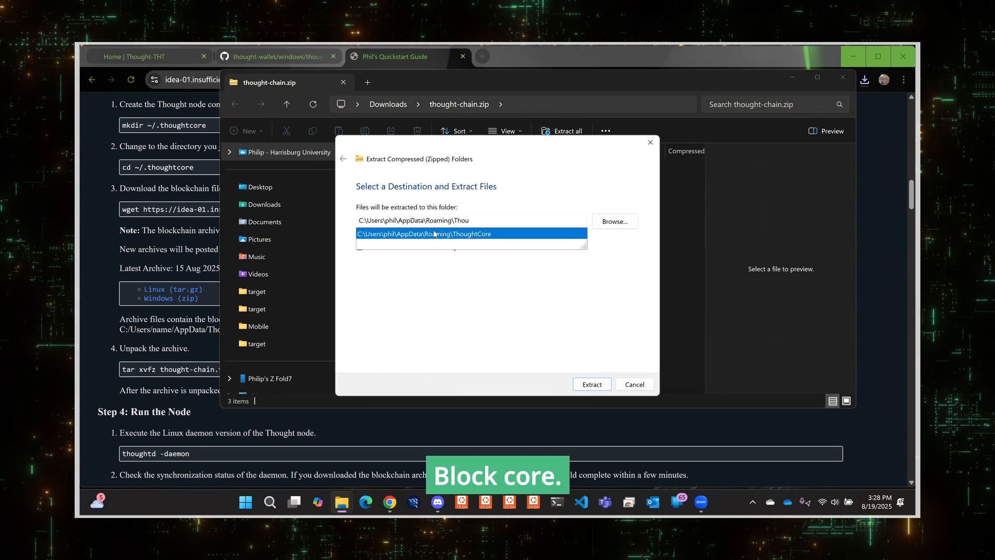
left_click(435, 234)
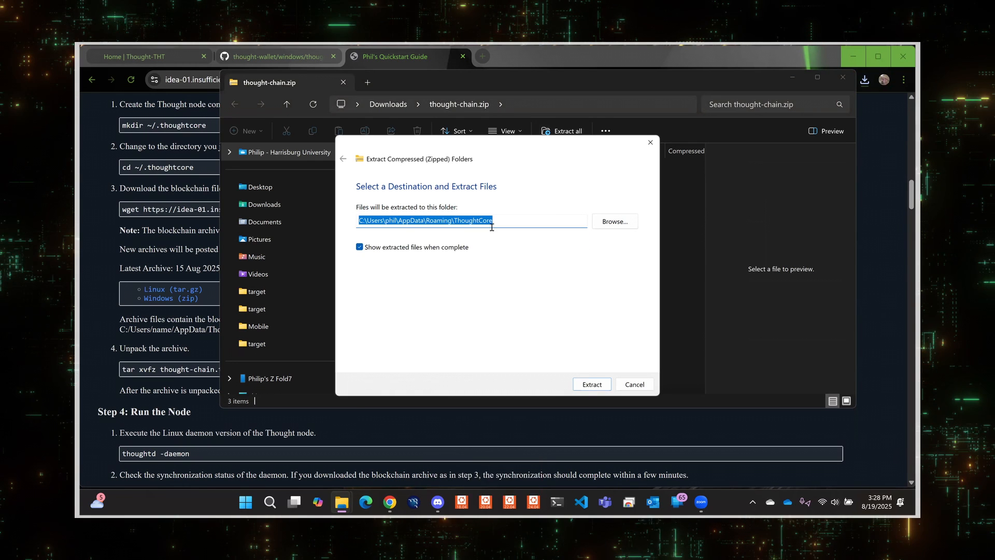
left_click(593, 385)
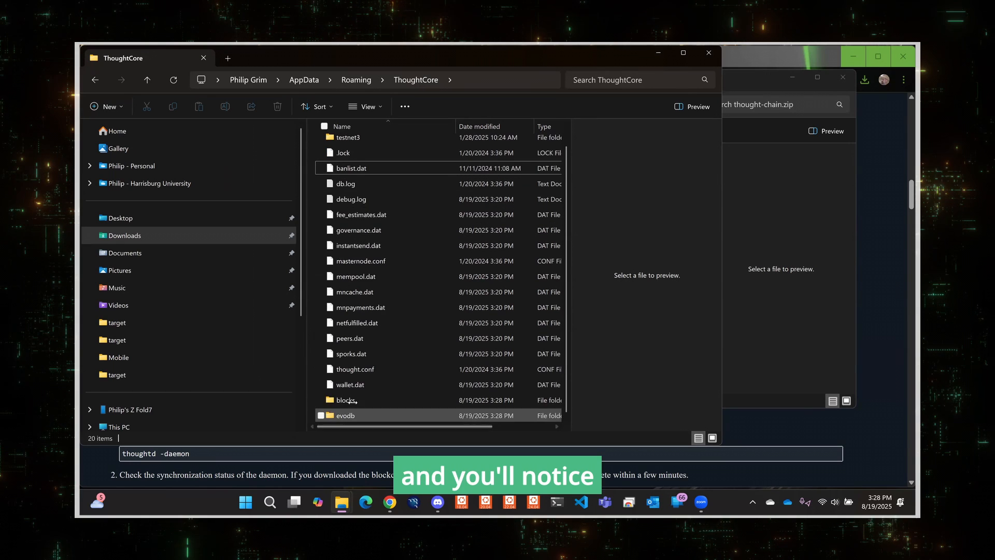
Close both Explorer windows and minimize the browser.
left_click(709, 54)
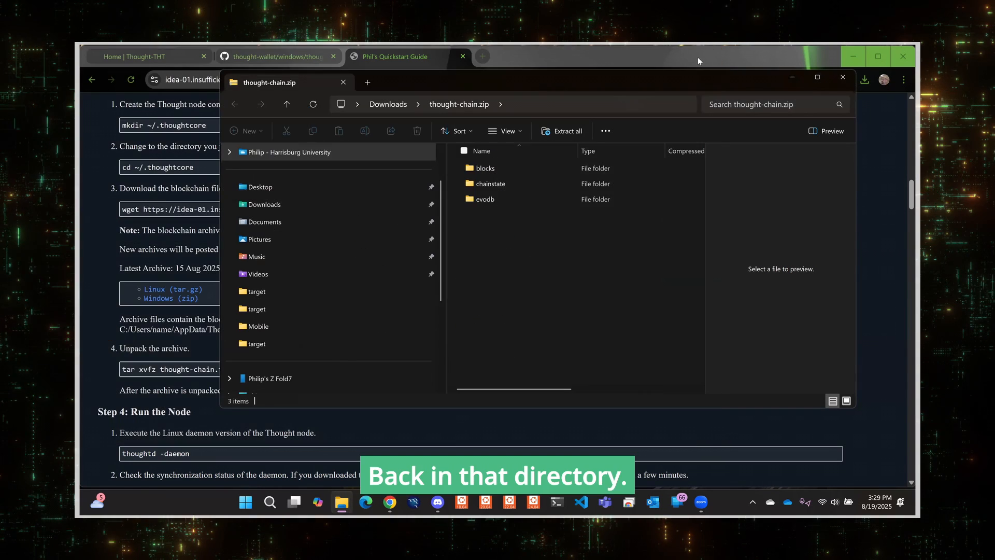
left_click(849, 75)
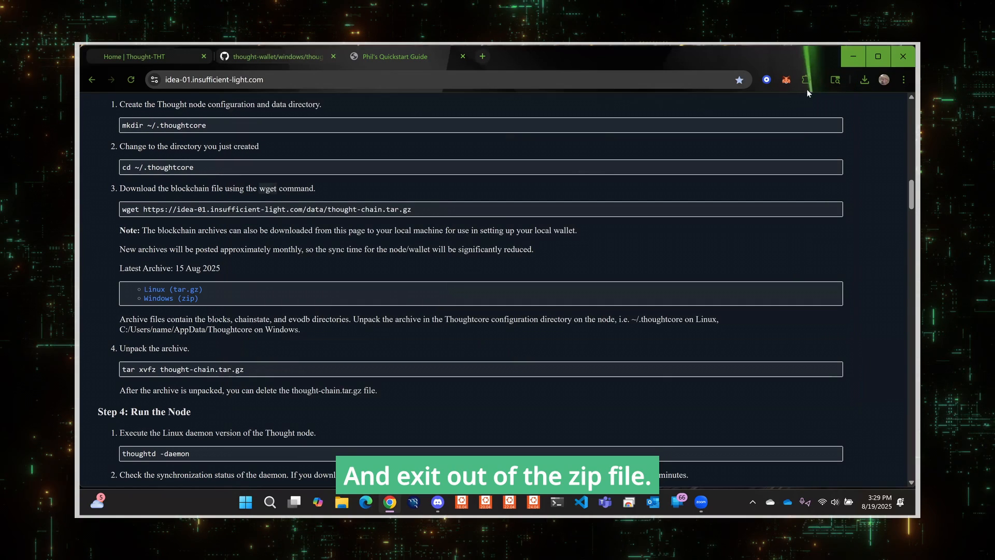
left_click(850, 60)
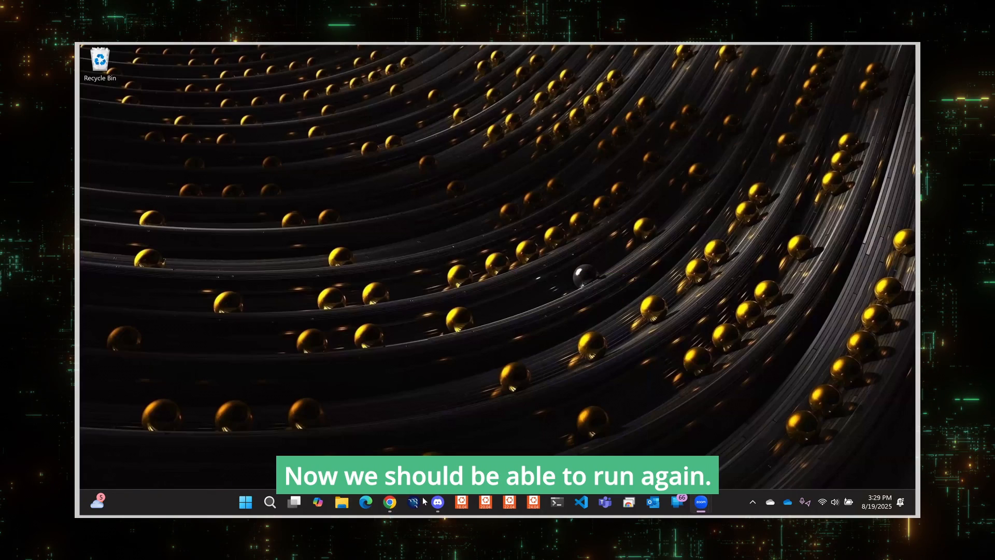
Launch the Thought Core wallet and acknowledge the encryption warning.
left_click(414, 502)
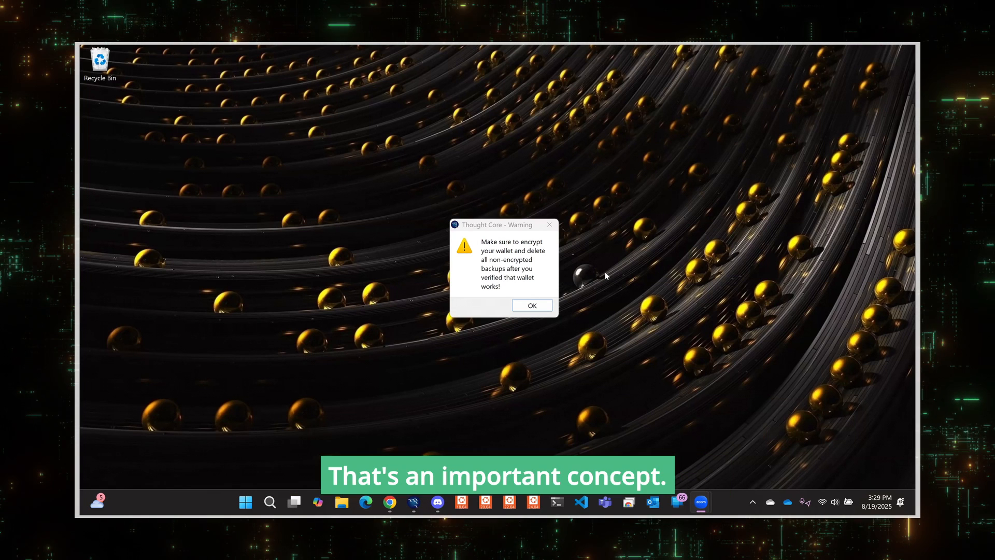
left_click(526, 307)
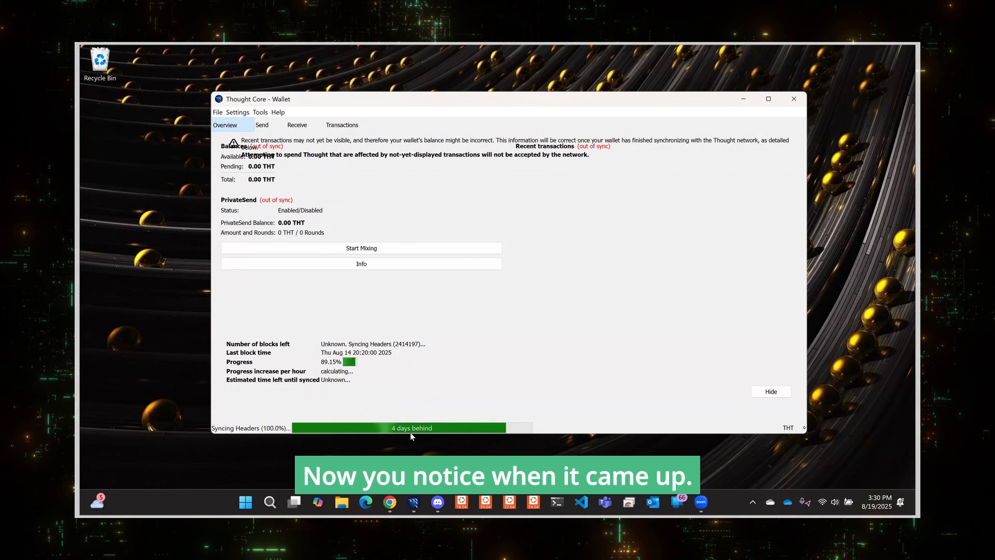
mouse_move(418, 433)
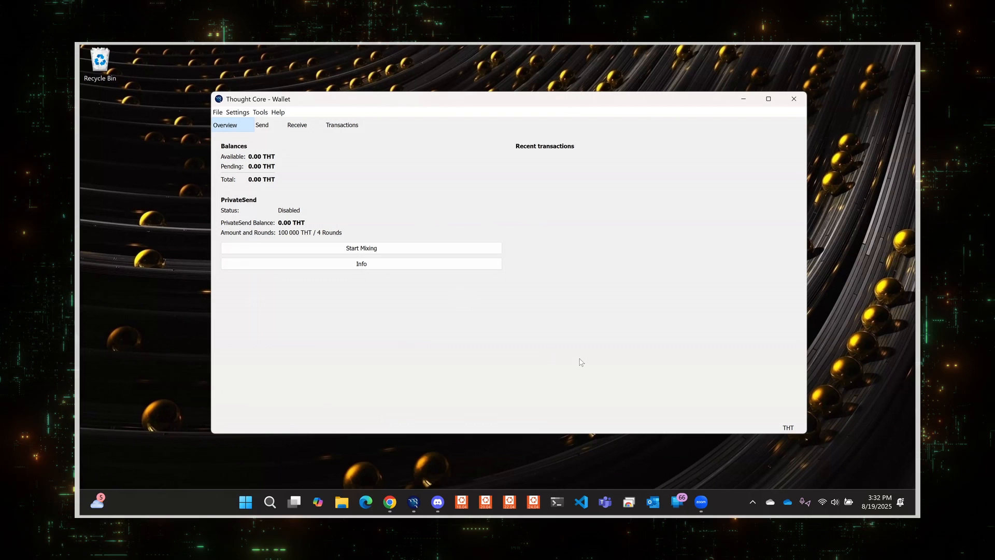
Encrypt the wallet with a new passphrase entered in both passphrase fields, then confirm and acknowledge the encryption.
left_click(215, 112)
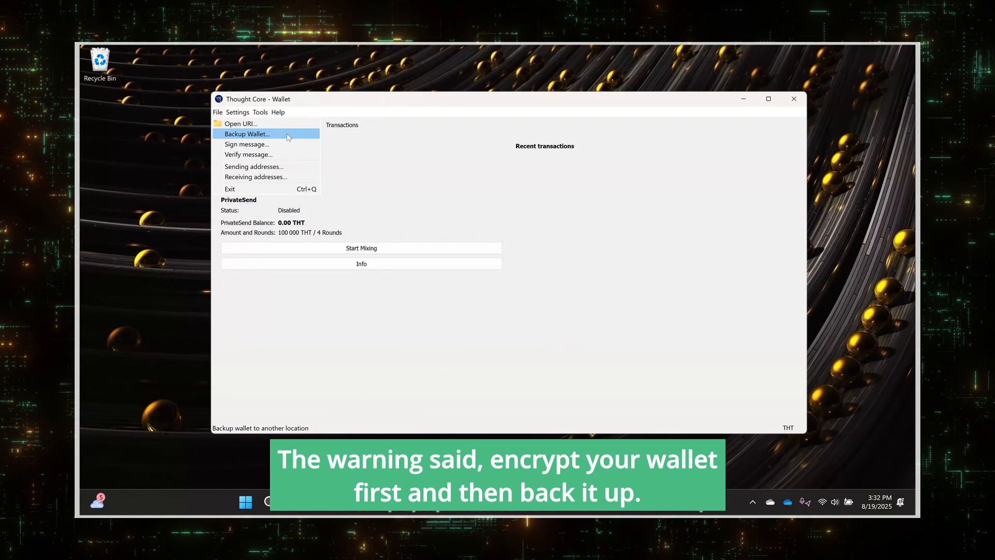
mouse_move(246, 114)
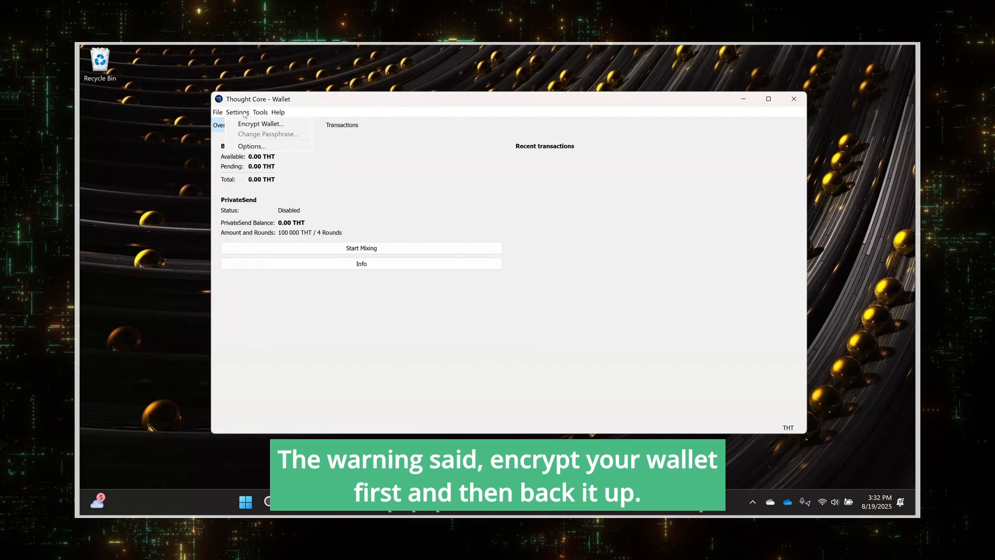
left_click(269, 126)
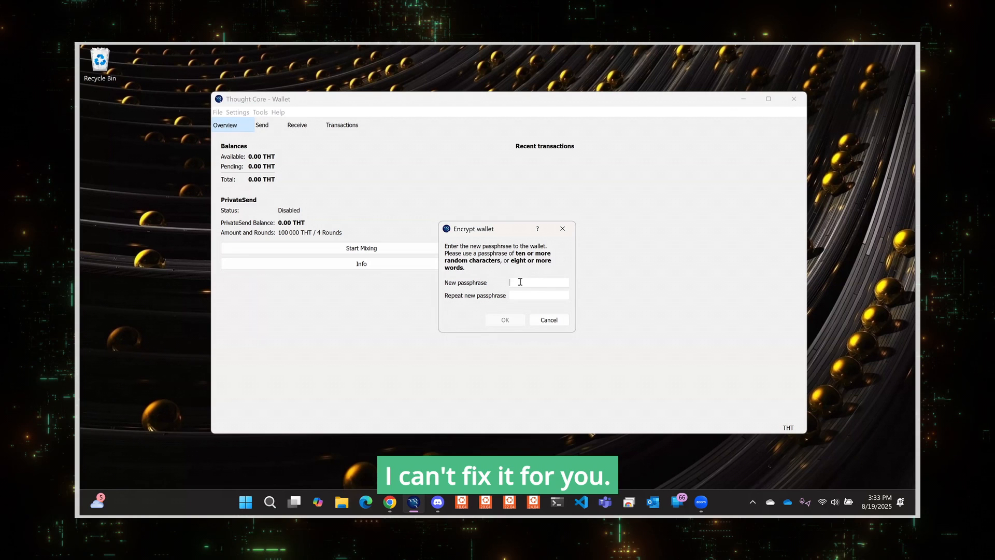
type("••••")
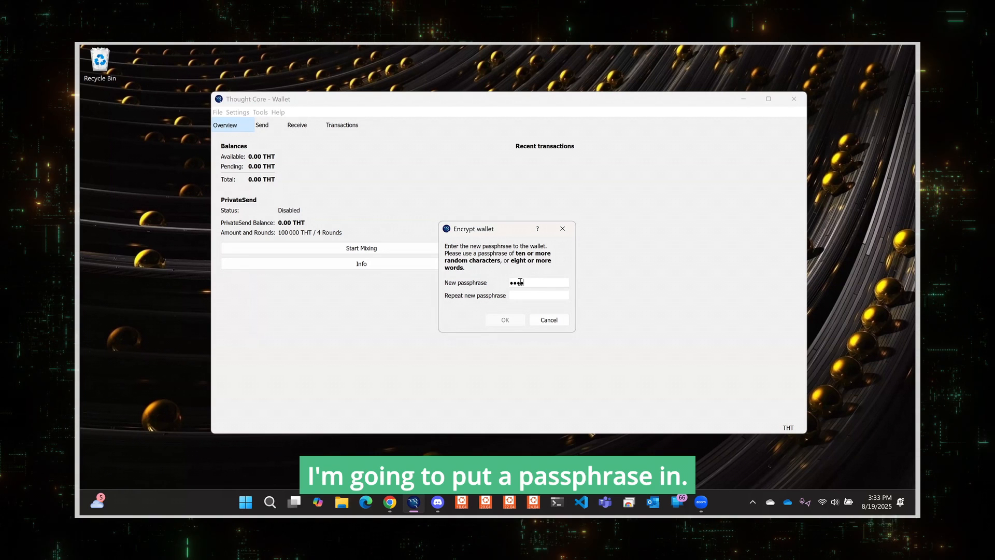
type("••••")
left_click(536, 295)
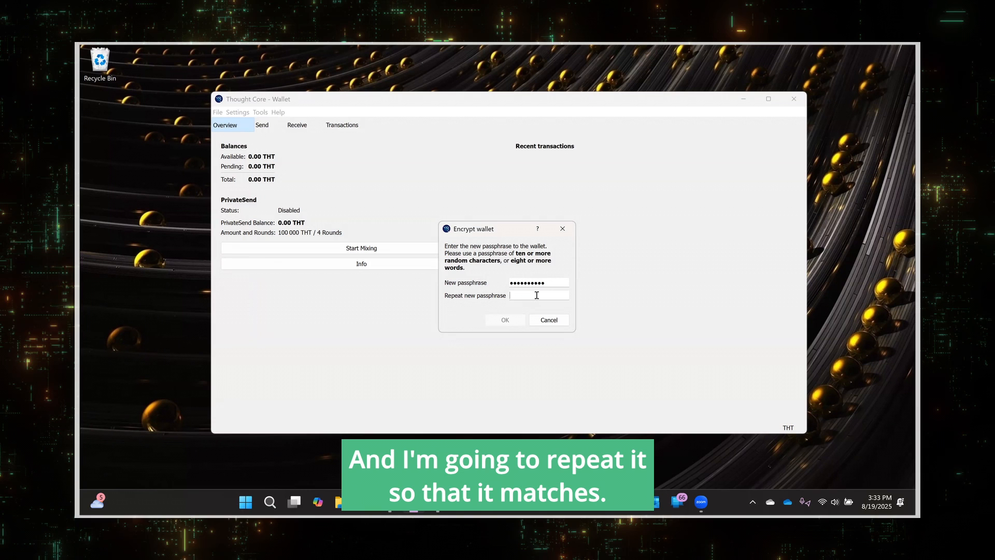
type("••••••••••")
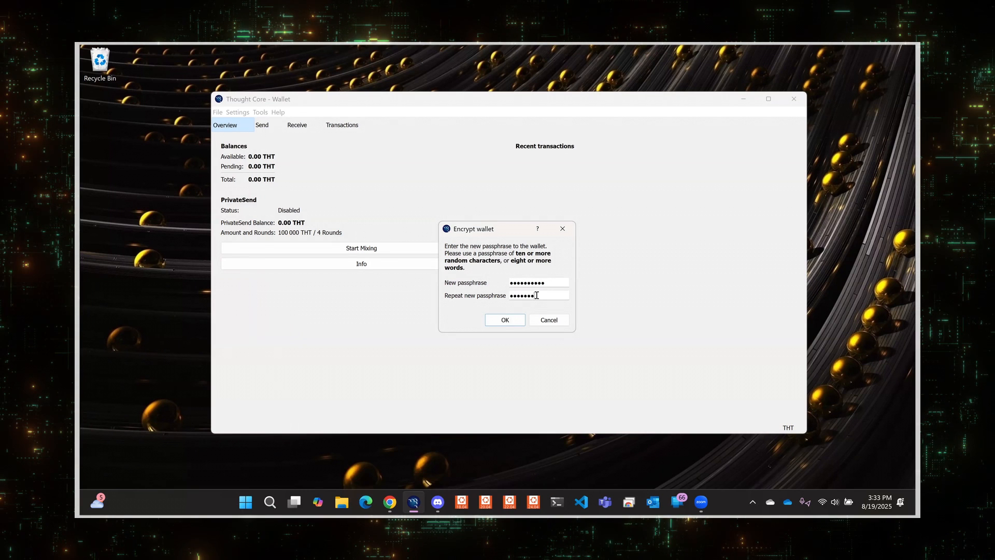
left_click(521, 320)
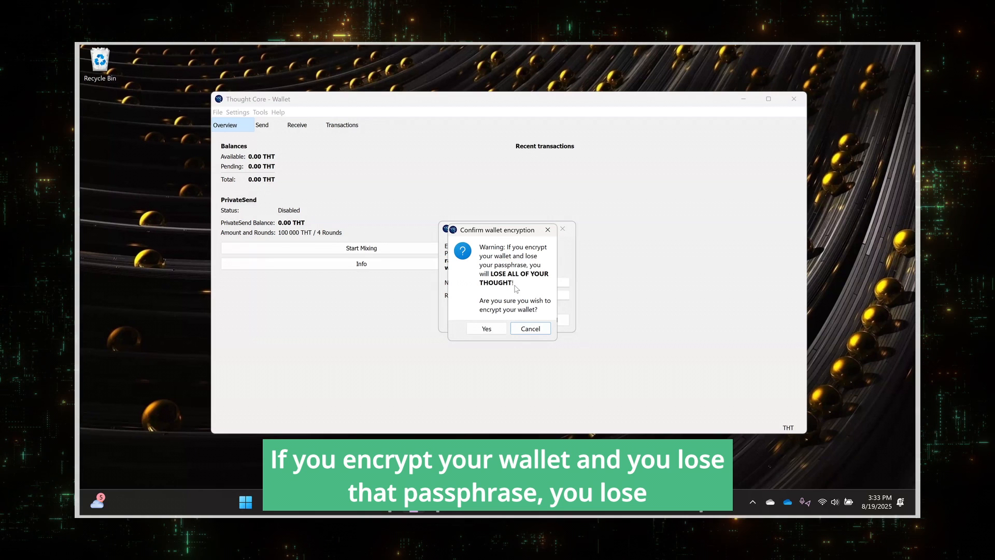
left_click(487, 328)
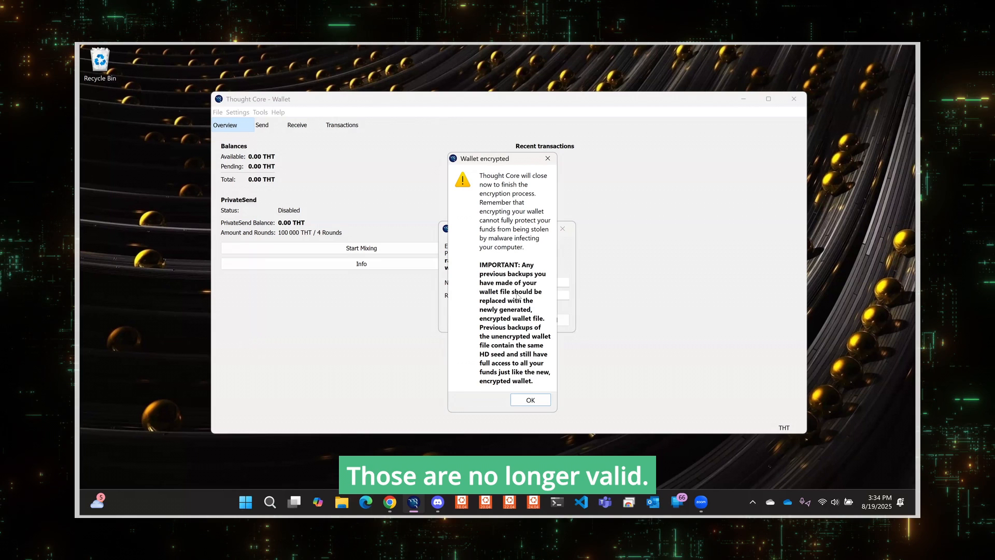
left_click(533, 402)
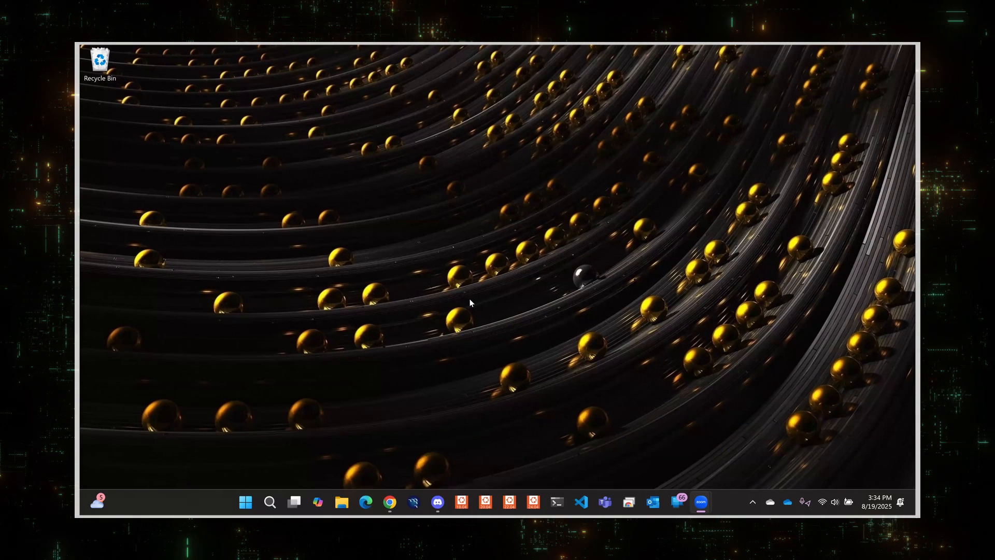
Relaunch the Thought Core wallet and check the passphrase change and unlock options under Settings.
left_click(413, 503)
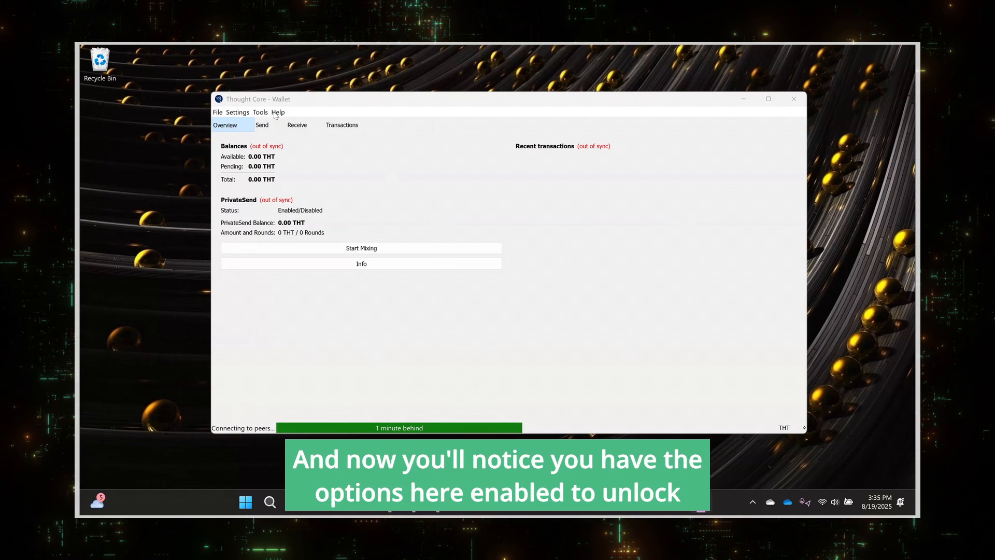
left_click(237, 112)
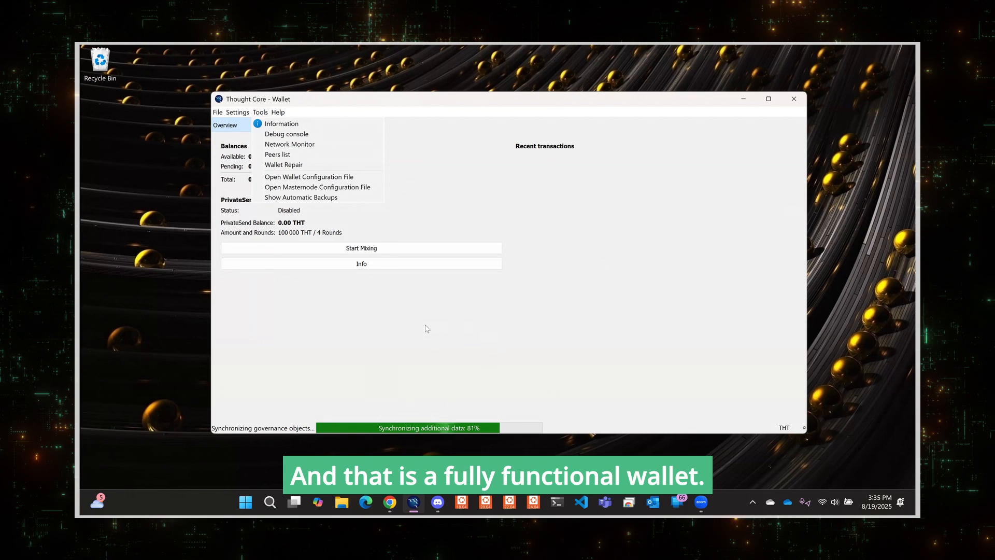
left_click(427, 327)
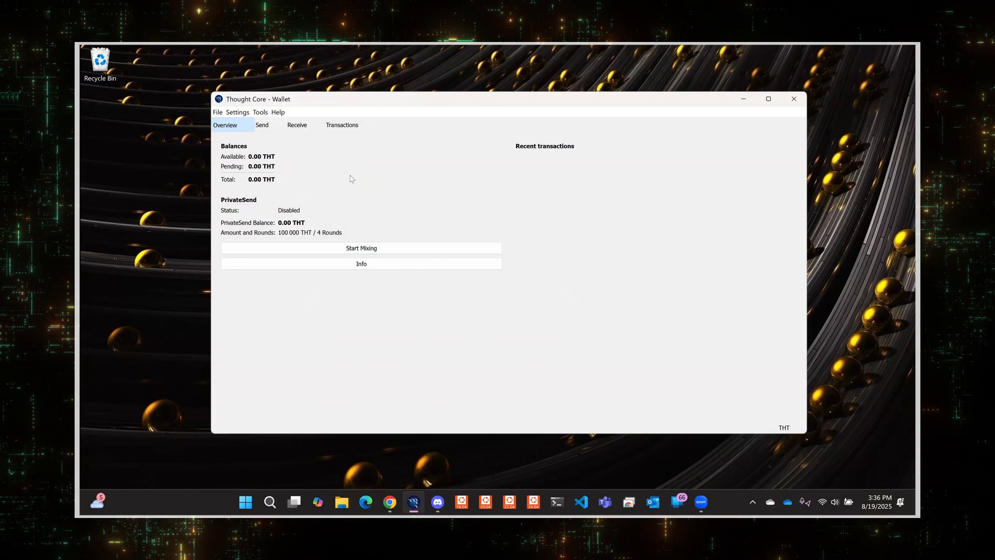
Exit the Thought Core wallet.
left_click(217, 113)
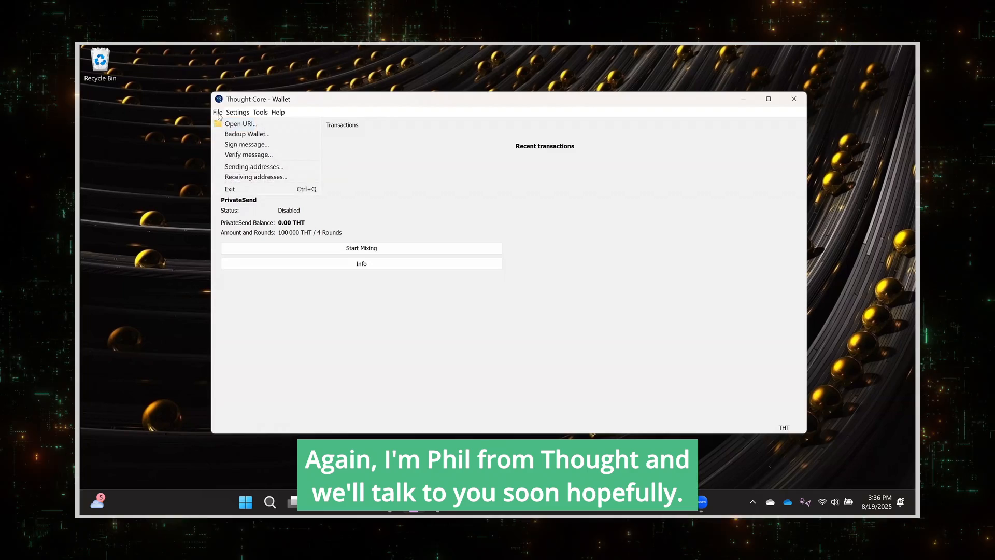
left_click(232, 189)
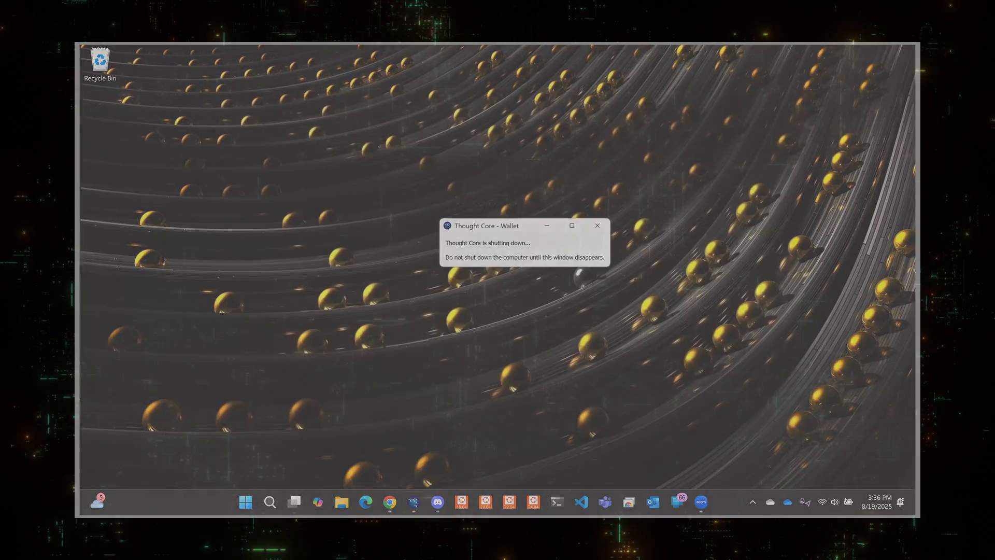